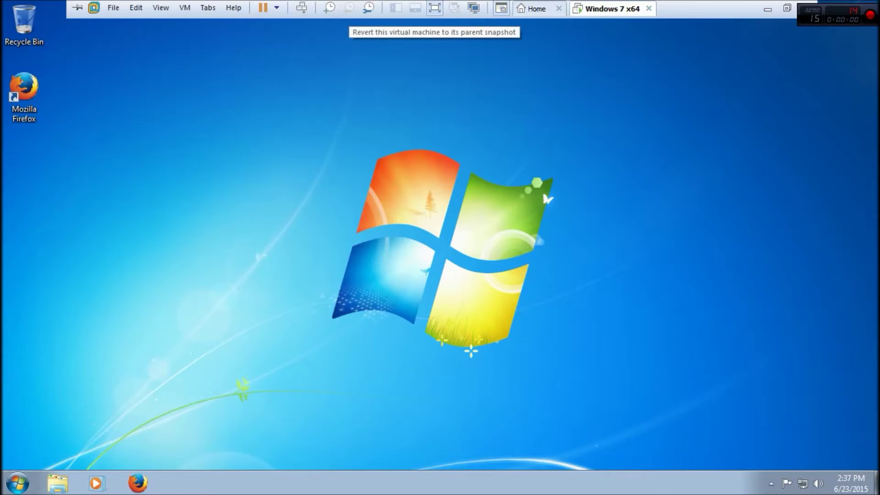
Switch the Windows 7 x64 virtual machine to Exclusive Mode.
left_click(162, 8)
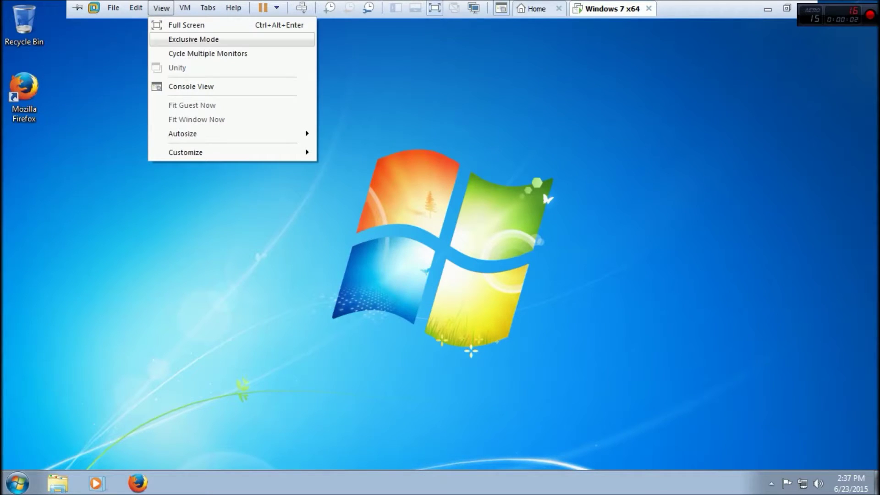
left_click(193, 39)
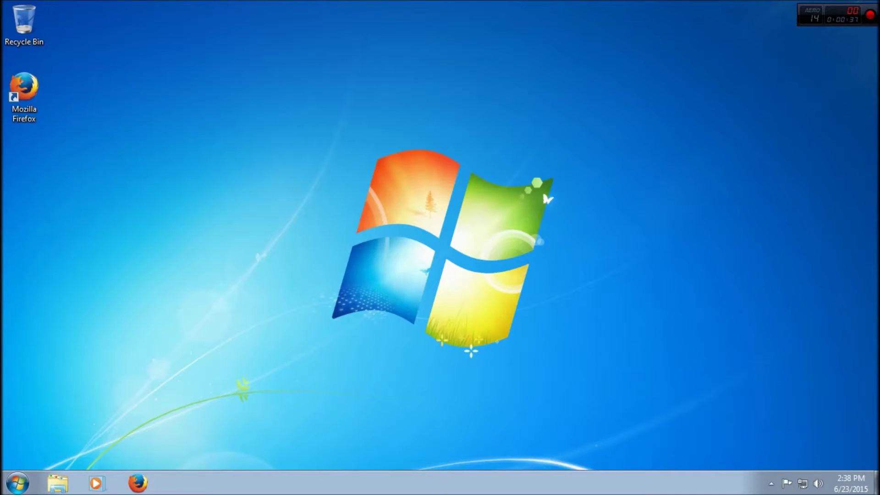
Open Firefox, maximize its window and decline Google's offer to become the default search engine.
left_click(138, 484)
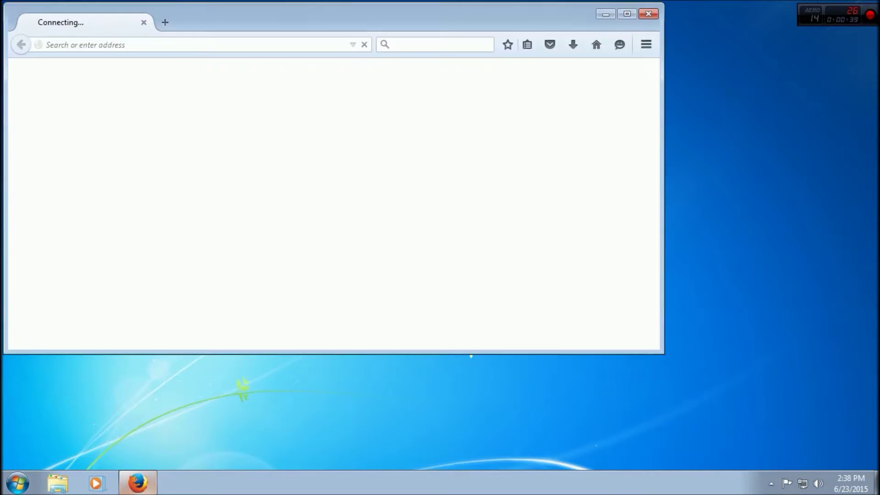
left_click(627, 14)
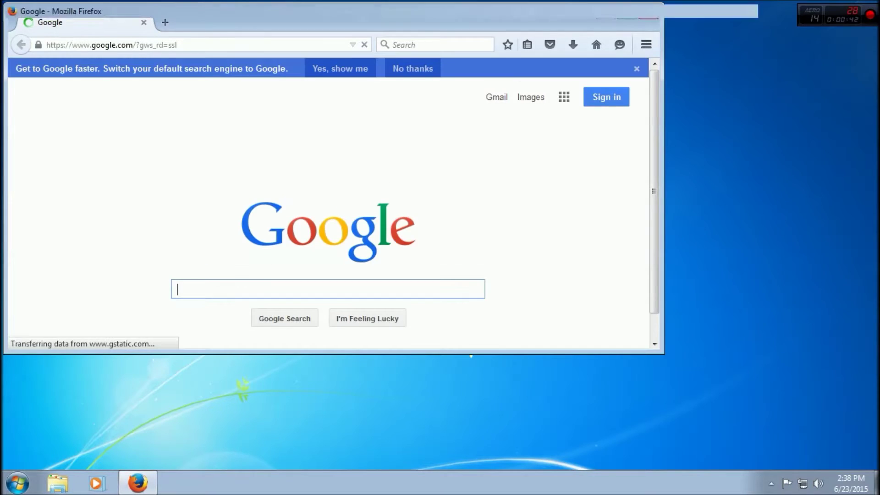
left_click(853, 115)
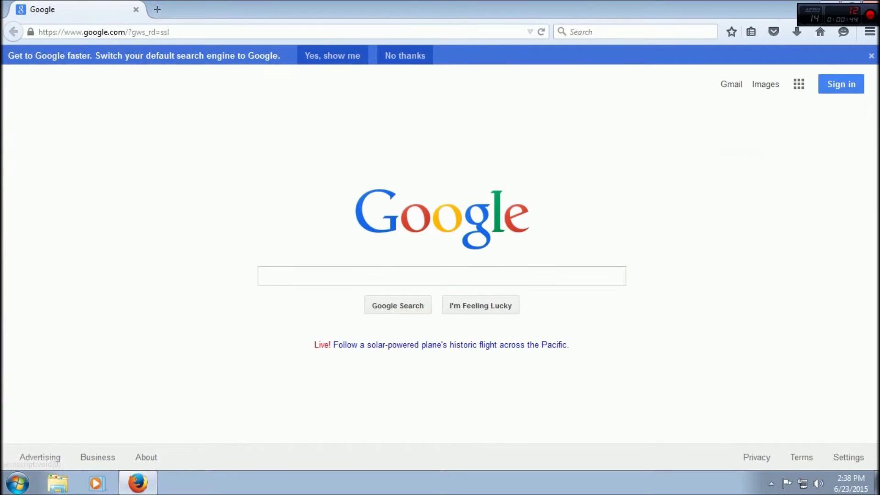
left_click(405, 56)
Go to the website deviantart.com.
left_click(321, 33)
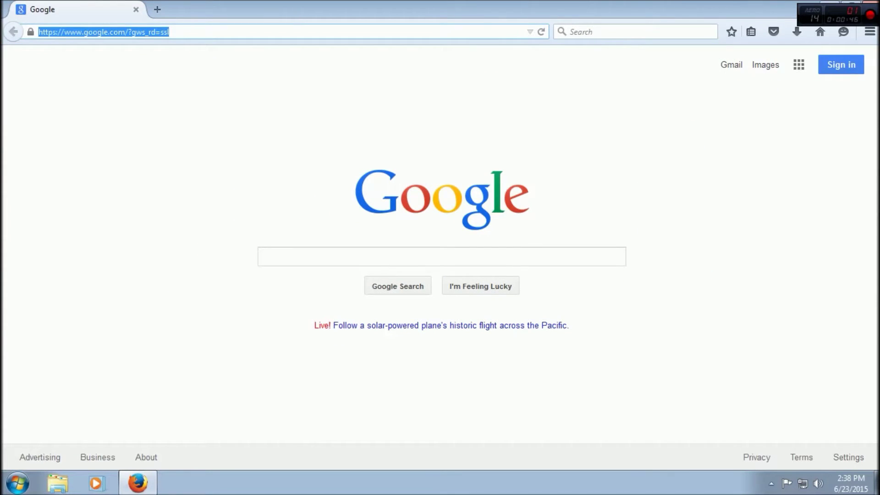
type("placeb")
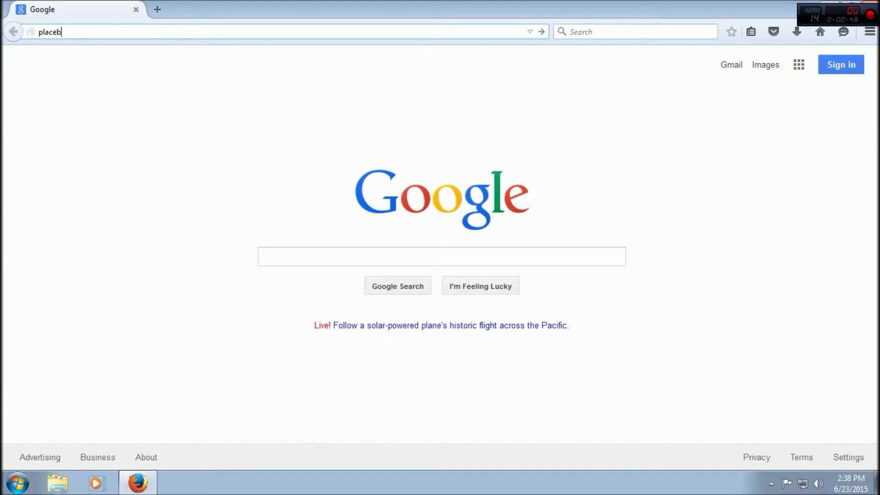
type("a")
key("BackSpace")
key("BackSpace")
key("BackSpace")
type("deviantart.com")
key("Return")
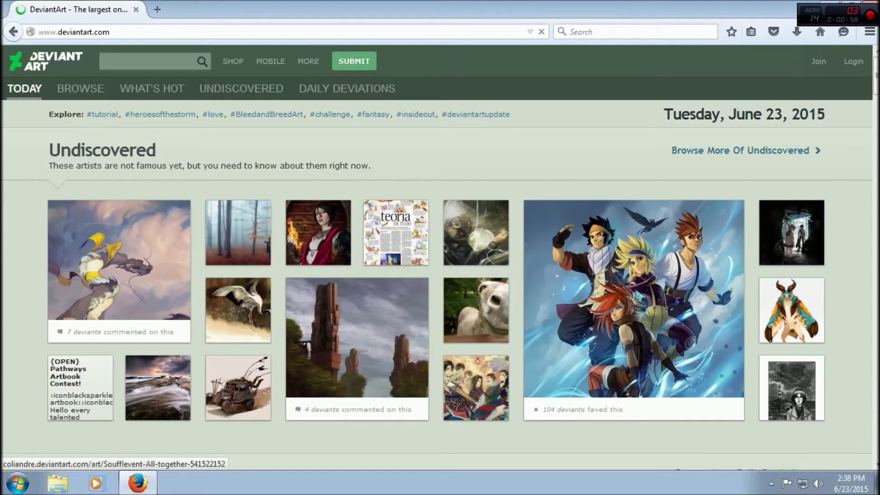
Try searching DeviantArt for "palcebo for windows 7".
type("palcebo")
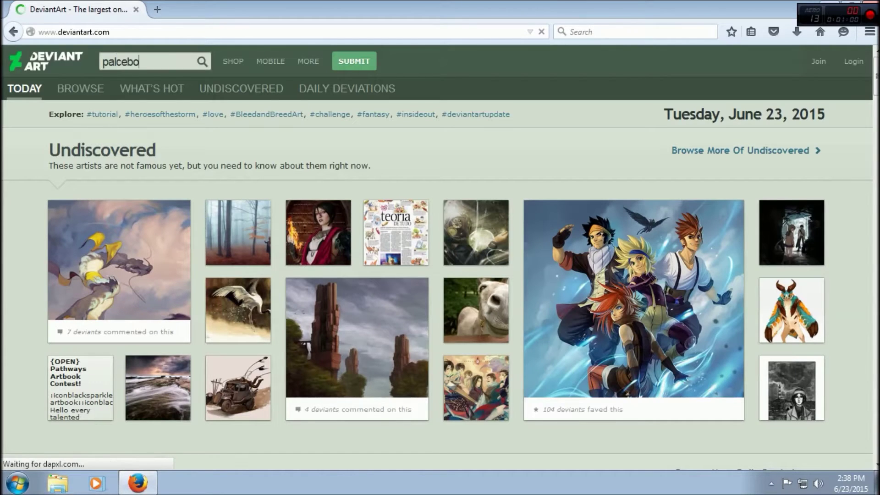
type(" for windows 7")
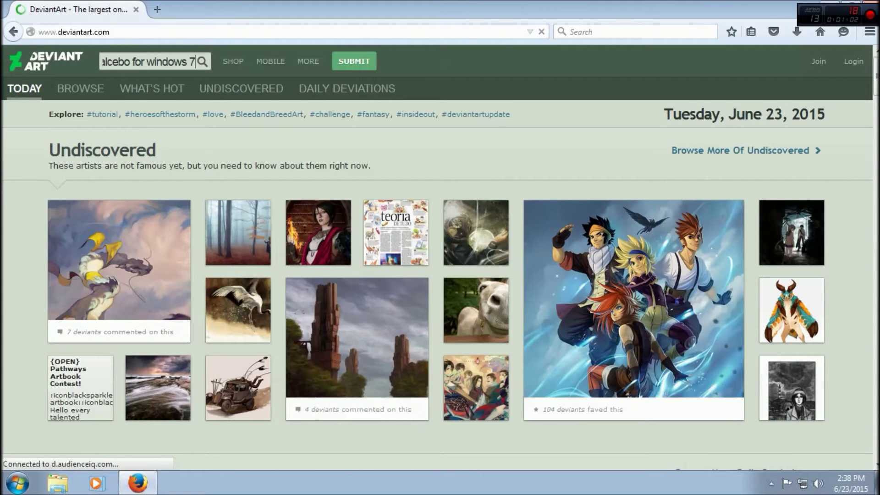
key("Return")
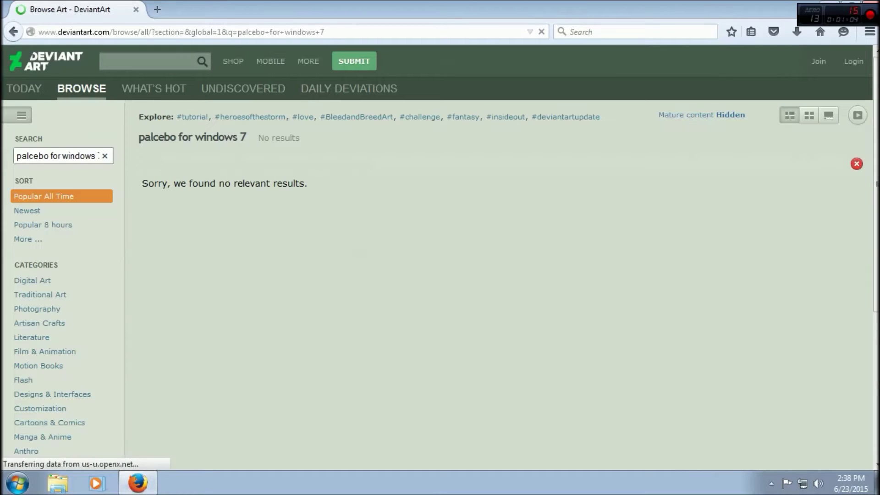
Search DeviantArt for "placebo windows 7".
left_click(156, 61)
type("place")
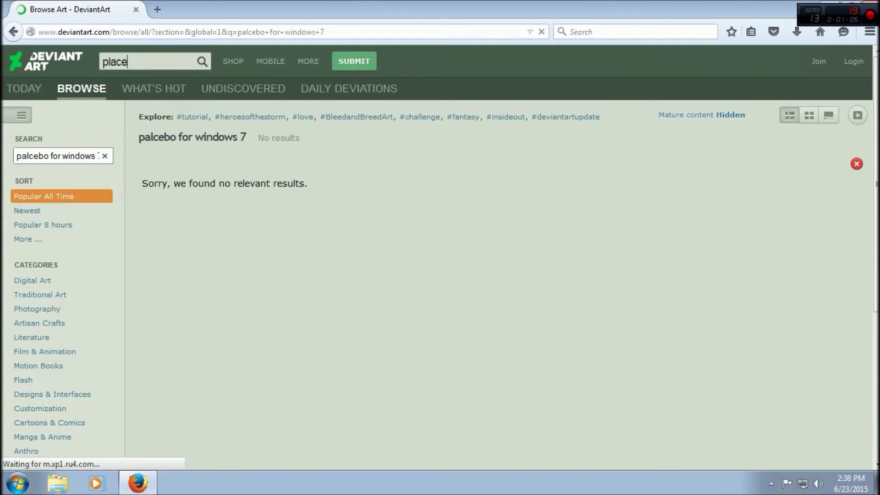
type("bo windows")
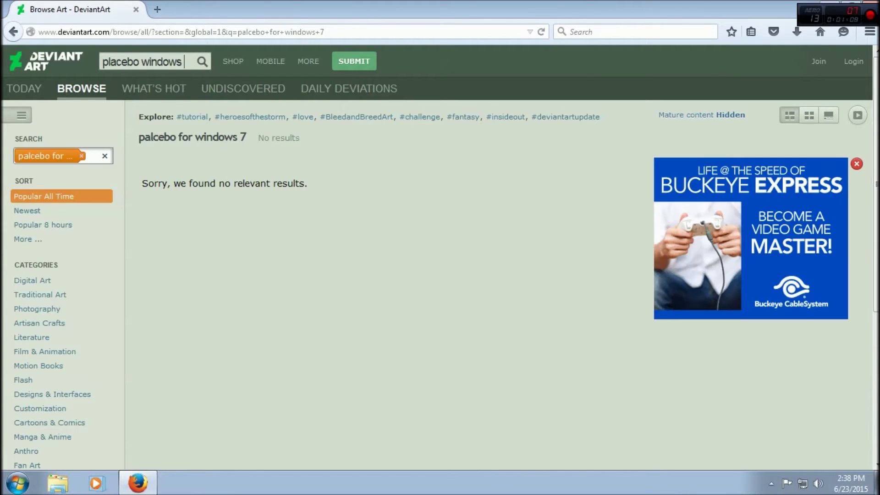
type(" 7")
key("Return")
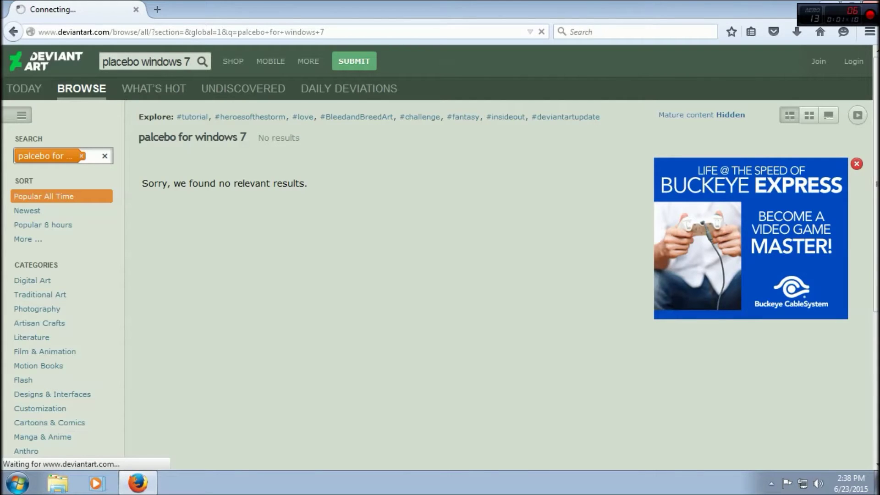
Open the Placebo for Windows 7 artwork page and download its RAR archive, saving the file to disk.
left_click(200, 221)
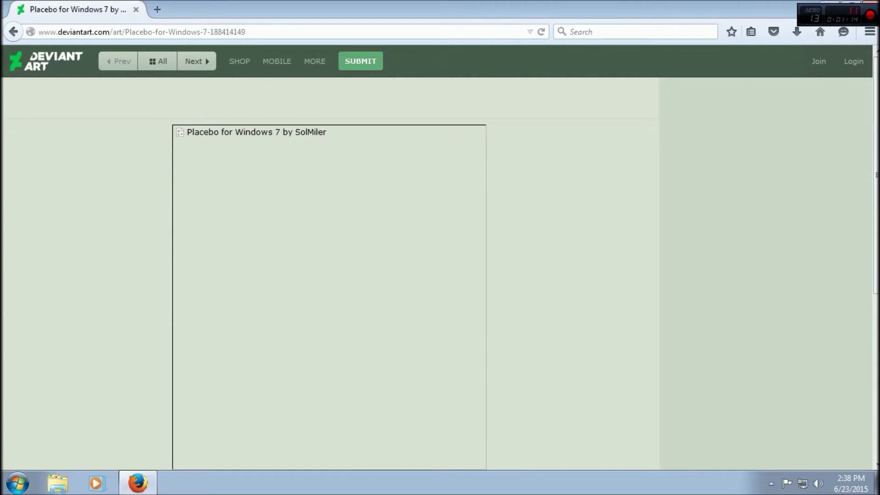
left_click(733, 303)
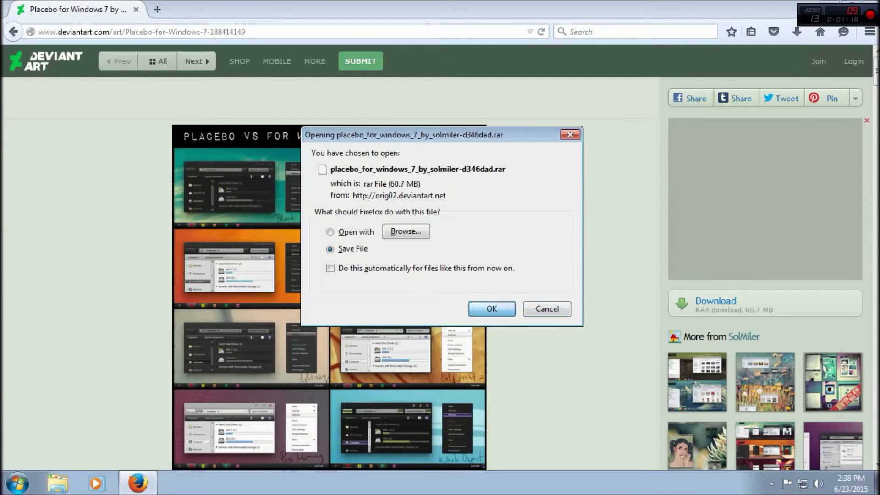
key("Return")
Look up WinRAR in a new tab and download the WinRAR x64 (64 bit) 5.21 installer from the RARLAB downloads page.
key("ctrl+t")
type("wiNRar")
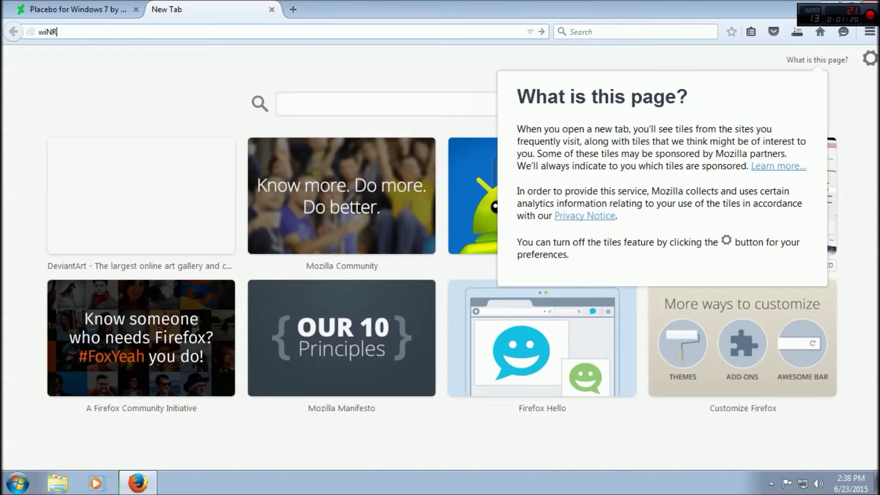
key("Return")
left_click(238, 164)
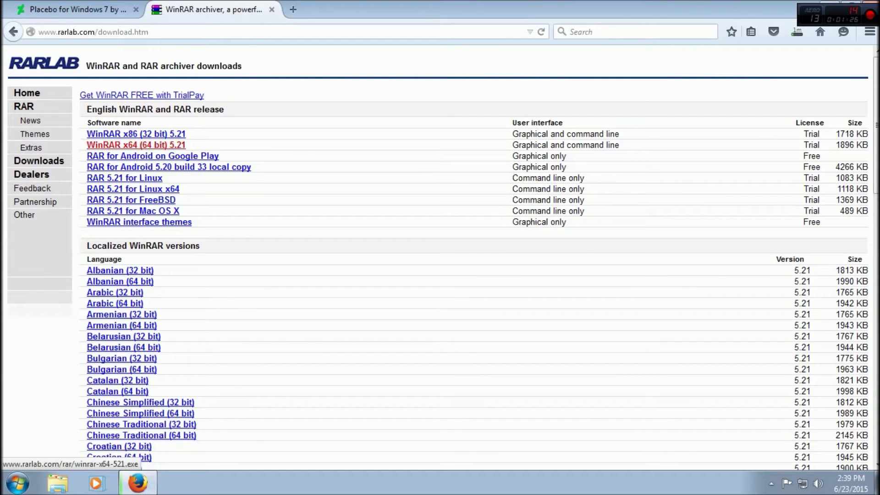
left_click(136, 145)
left_click(548, 229)
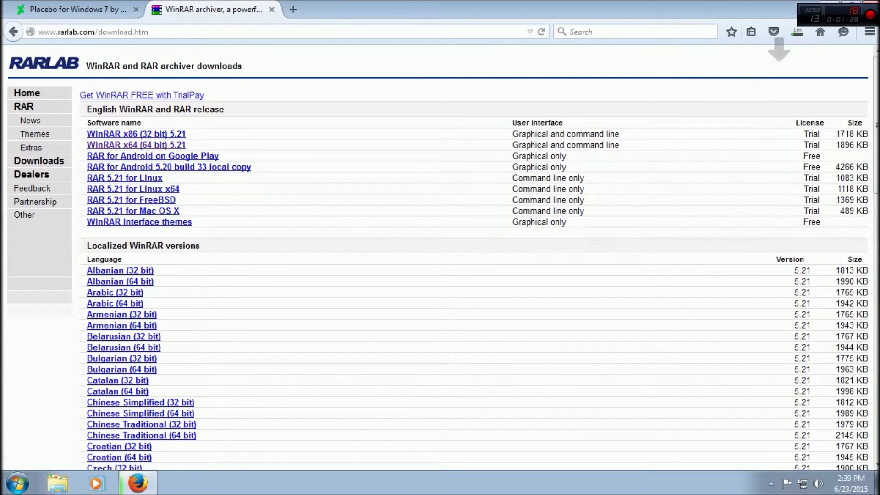
Run the downloaded winrar-x64-521.exe, allow it to make changes and install WinRAR with its default options.
left_click_drag(660, 6, 544, 37)
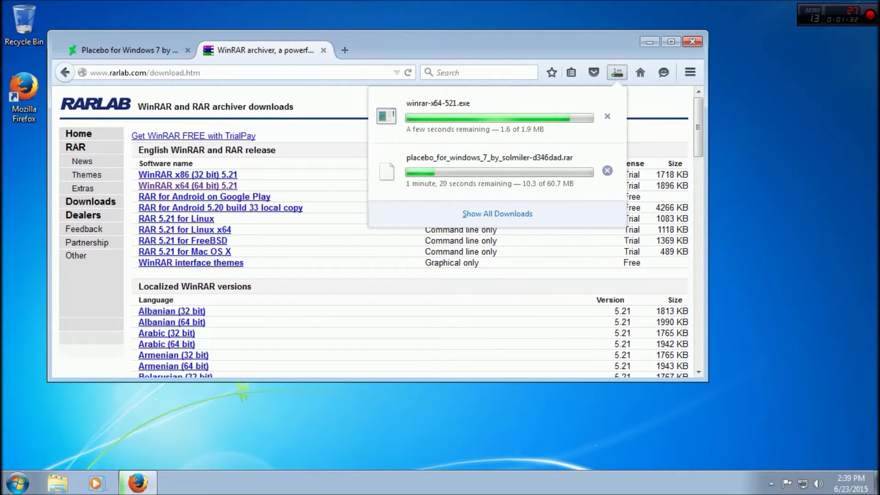
left_click(486, 116)
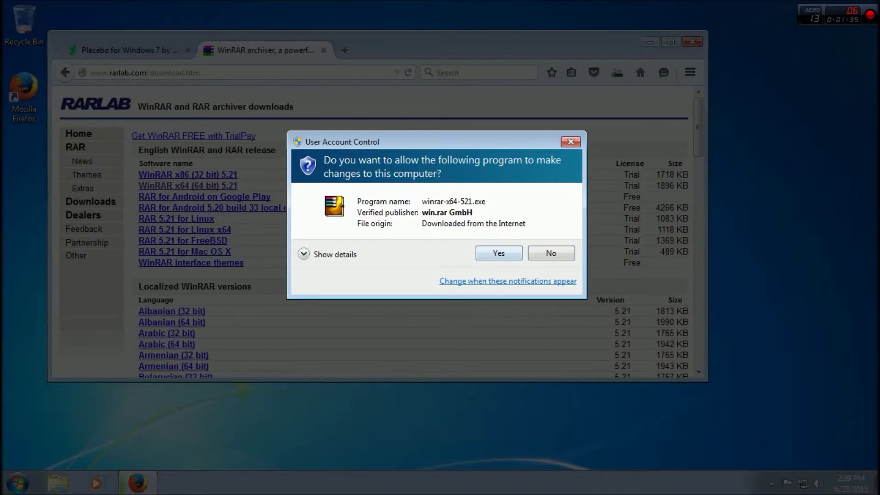
left_click(498, 253)
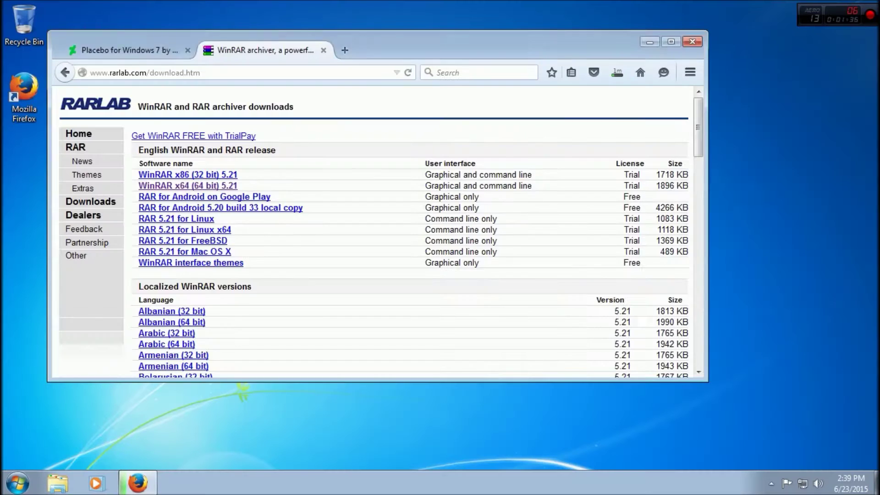
key("Return")
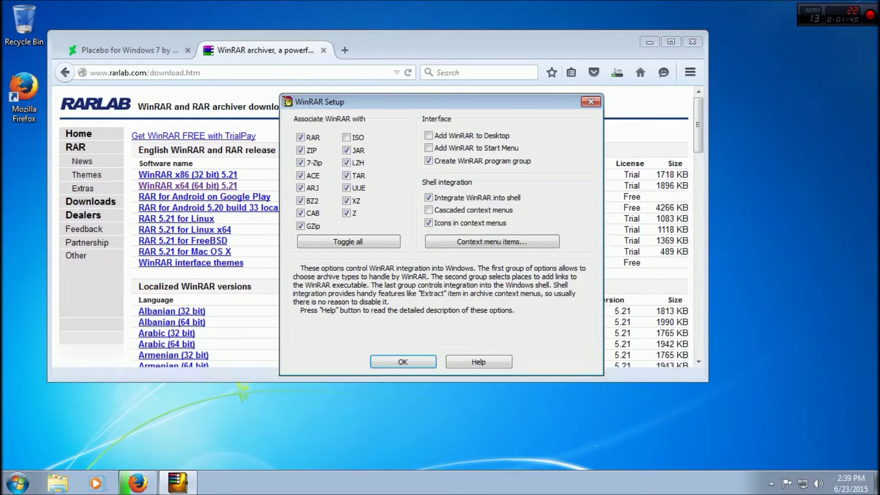
key("Return")
key("Return")
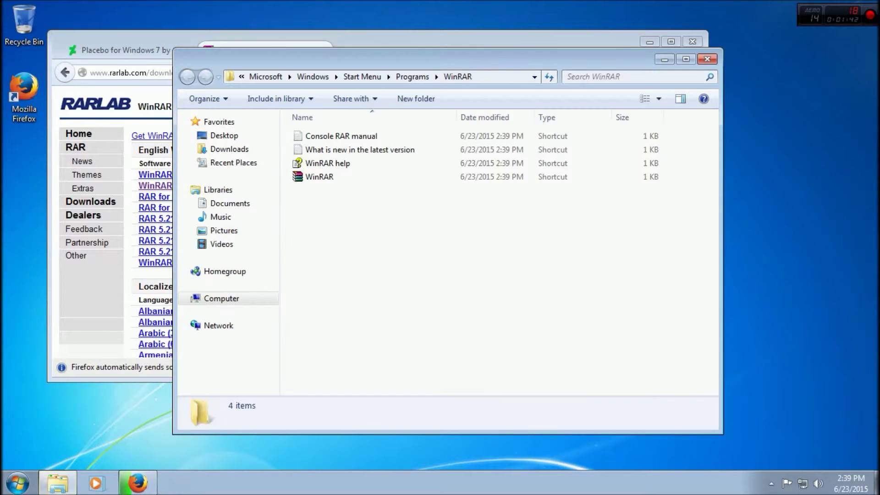
left_click(708, 59)
Check the download progress and close the WinRAR tab.
mouse_move(390, 44)
left_mouse_down()
mouse_move(556, 159)
mouse_move(396, 34)
left_mouse_up()
left_click(623, 64)
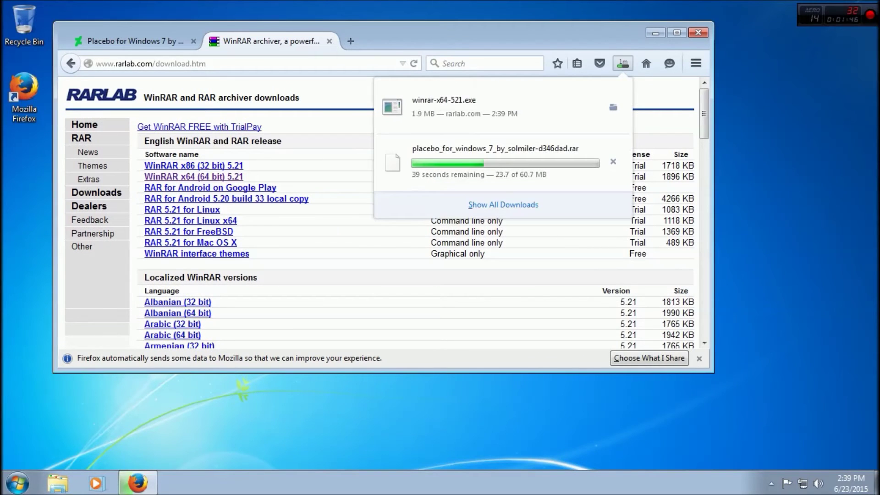
left_click(350, 41)
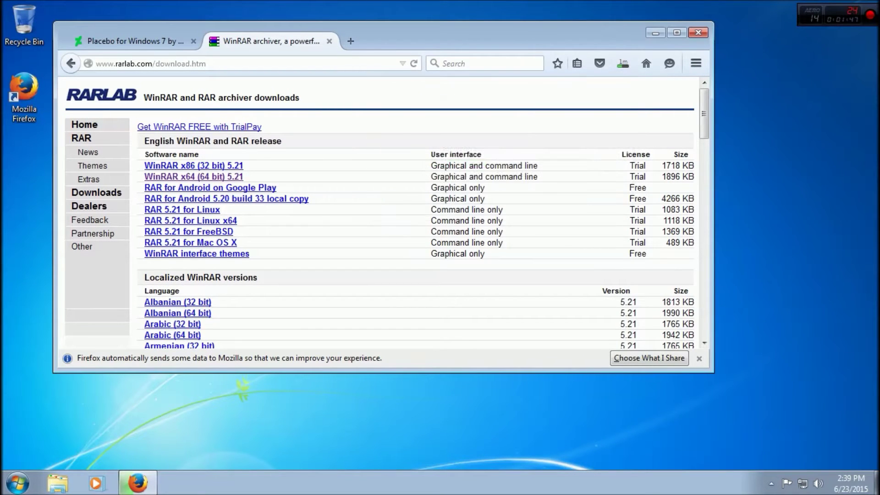
left_click(329, 41)
Open the Additional System Files link from the Placebo description and start the Placebo System Files SP1 download on MediaFire.
scroll(330, 193, "down", 15)
scroll(383, 213, "up", 4)
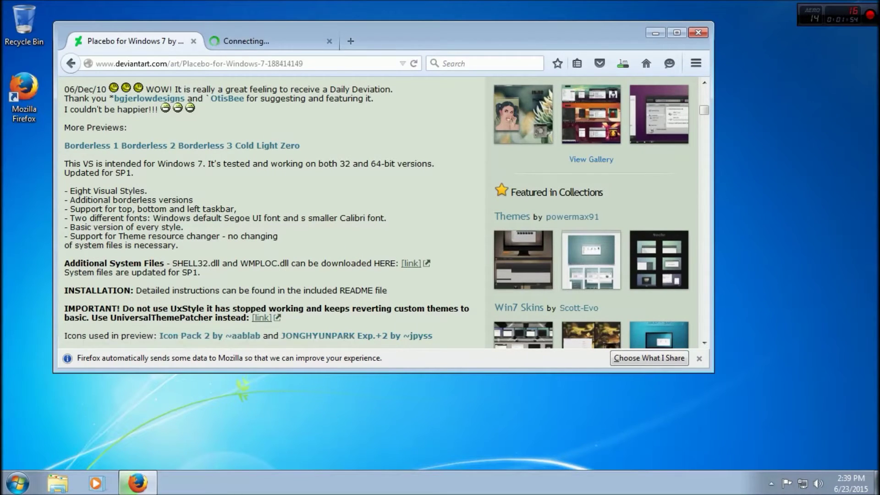
left_click(271, 41)
left_click_drag(440, 34, 423, 21)
left_click(562, 171)
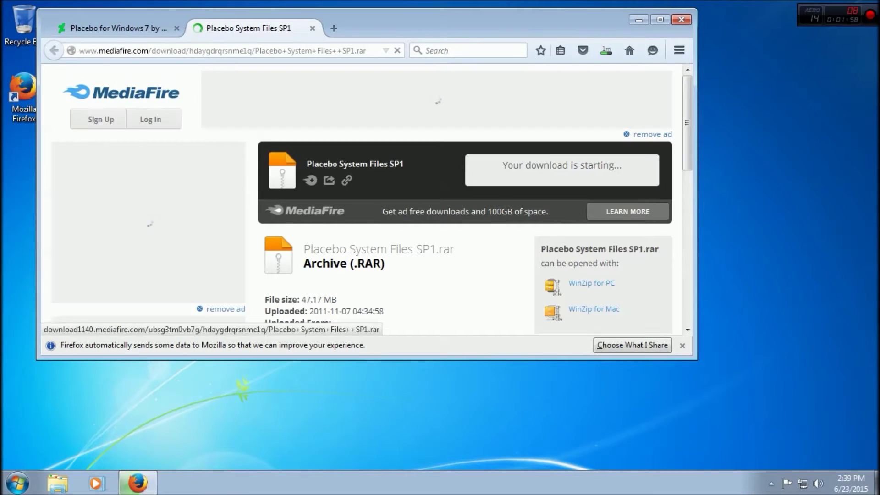
Close the pop-up advert window and save Placebo System Files SP1.rar to disk instead of opening it with WinRAR.
left_click_drag(518, 20, 523, 43)
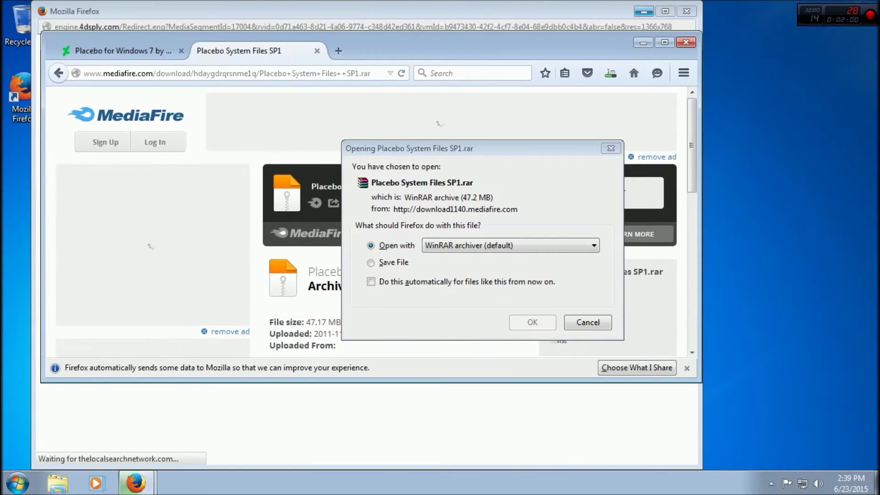
left_click(686, 11)
left_click(370, 263)
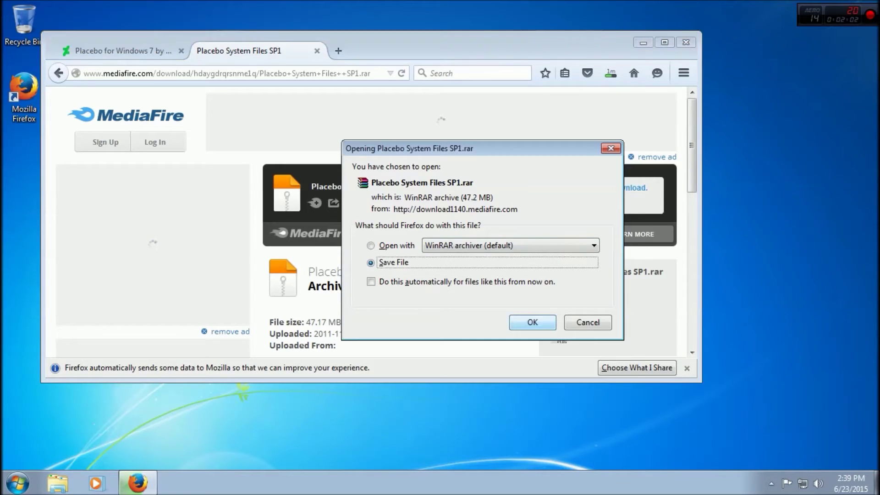
left_click(532, 323)
Close the MediaFire tab to return to the Placebo for Windows 7 page.
left_click_drag(504, 37, 466, 24)
left_click(596, 61)
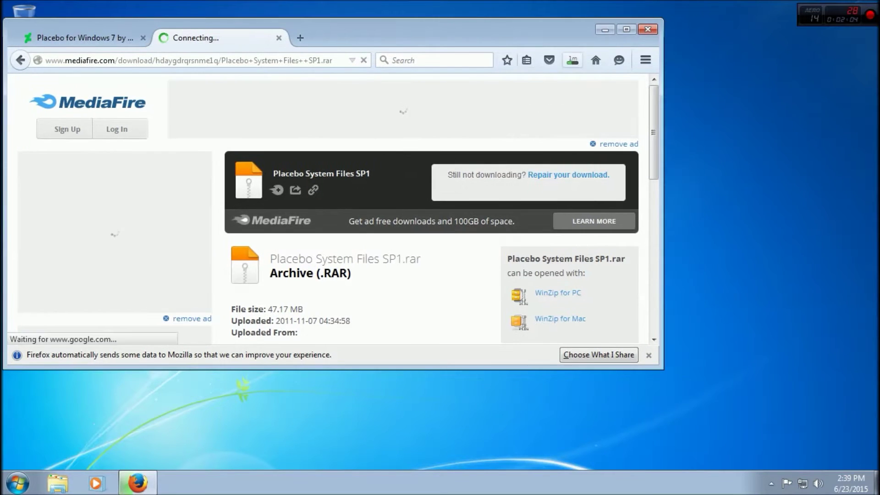
left_click(279, 38)
left_click_drag(293, 33, 327, 32)
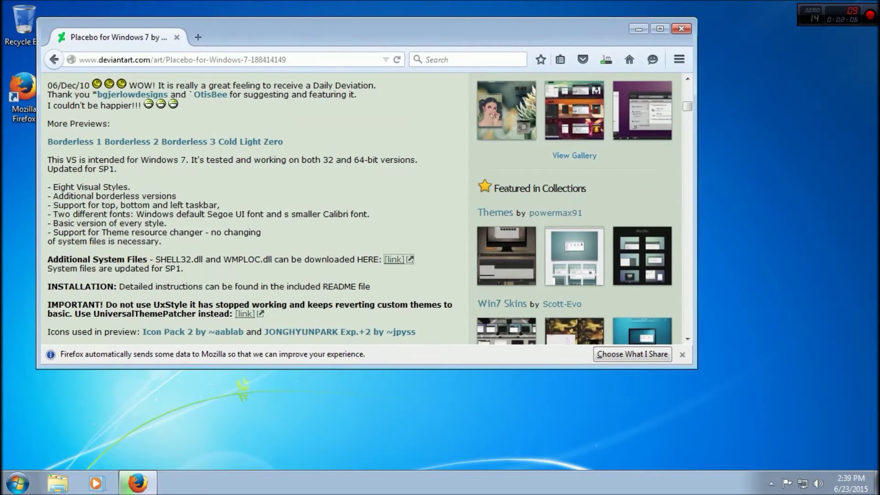
Check the progress of the Placebo theme and system files downloads.
left_click(605, 59)
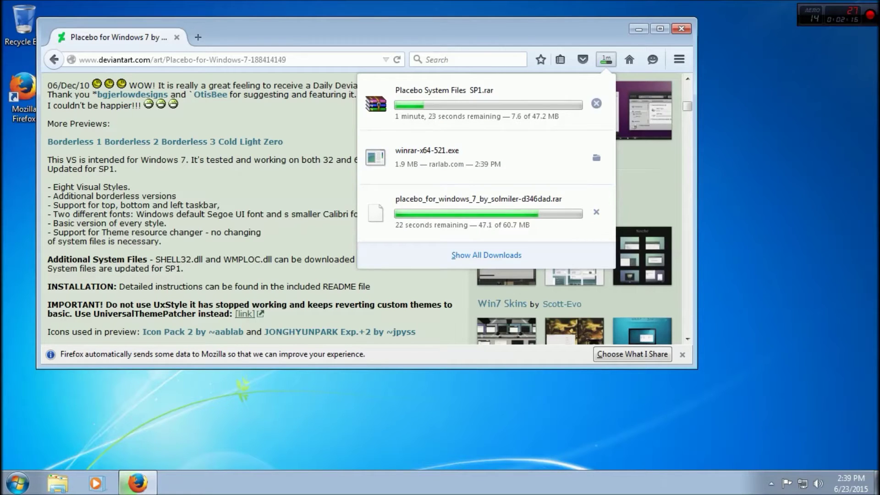
left_click(606, 59)
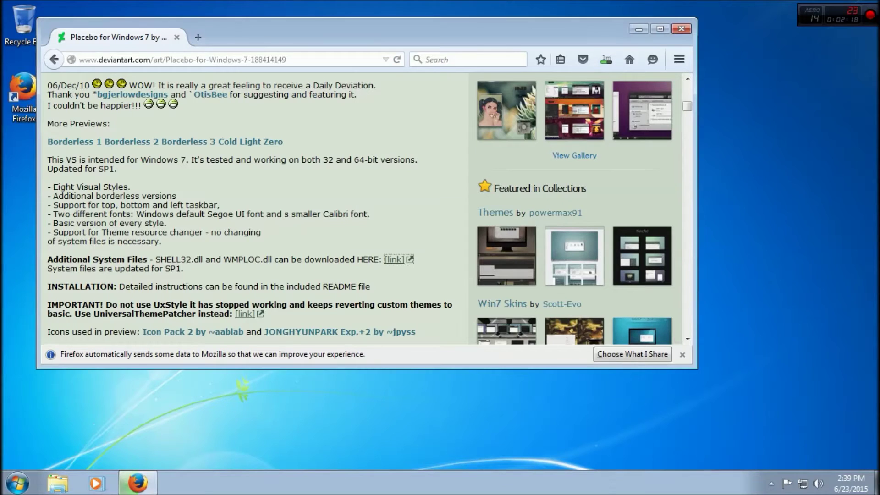
scroll(367, 206, "down", 3)
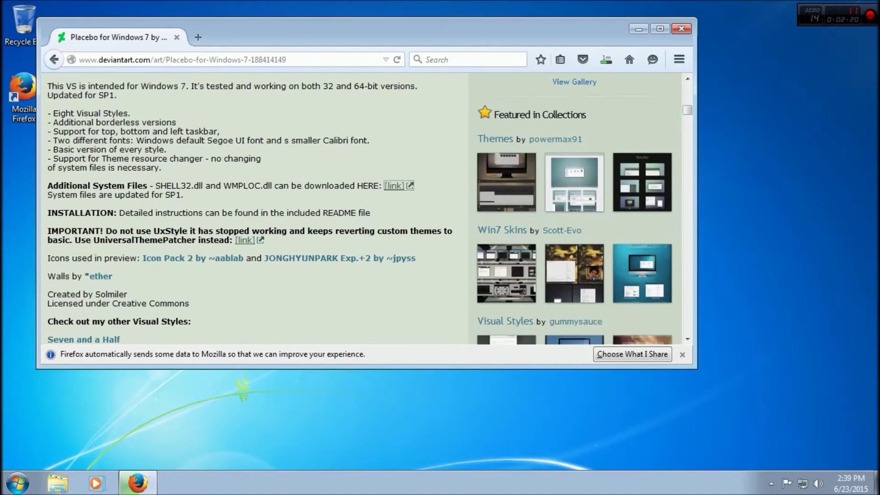
Open the UniversalThemePatcher link from the Placebo description in a new tab, then search the web there for "universal theme patcher".
middle_click(246, 240)
left_click(254, 37)
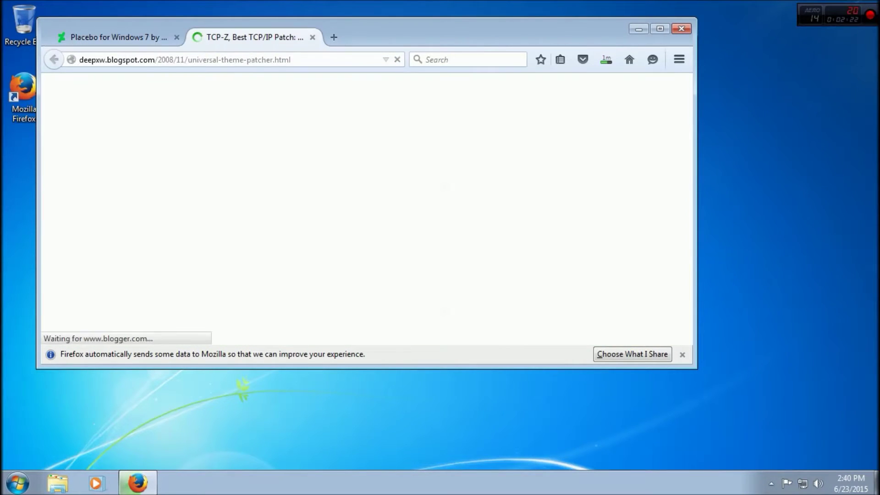
left_click(294, 60)
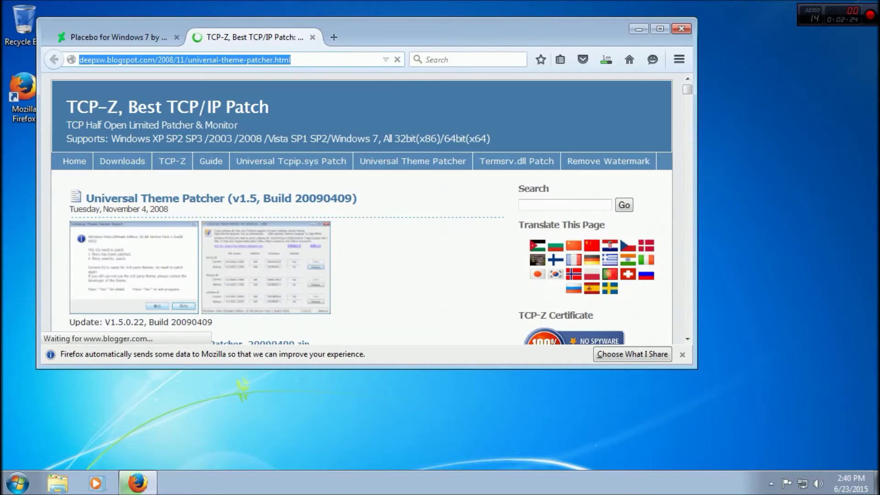
key("BackSpace")
type("univ")
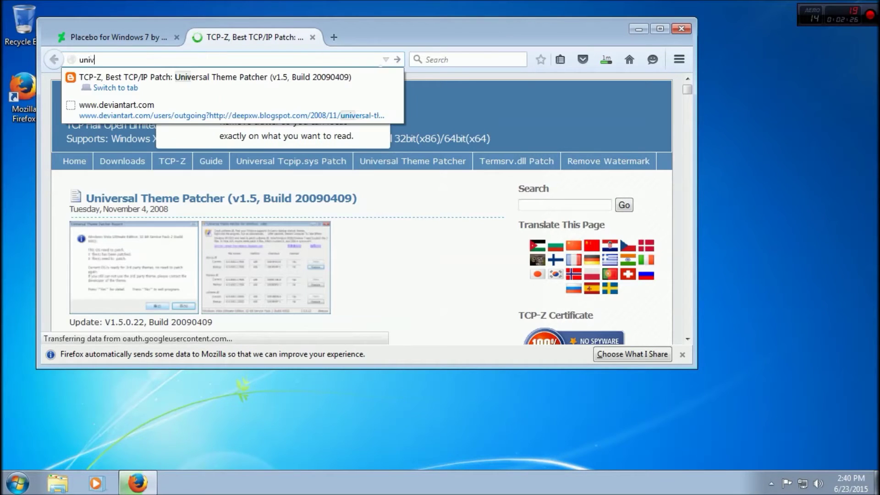
type("ersal theme pat")
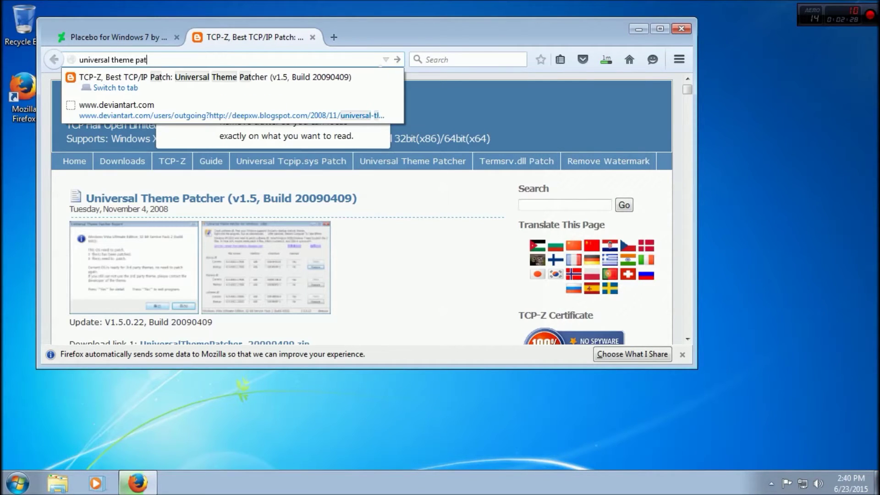
type("cher")
key("Return")
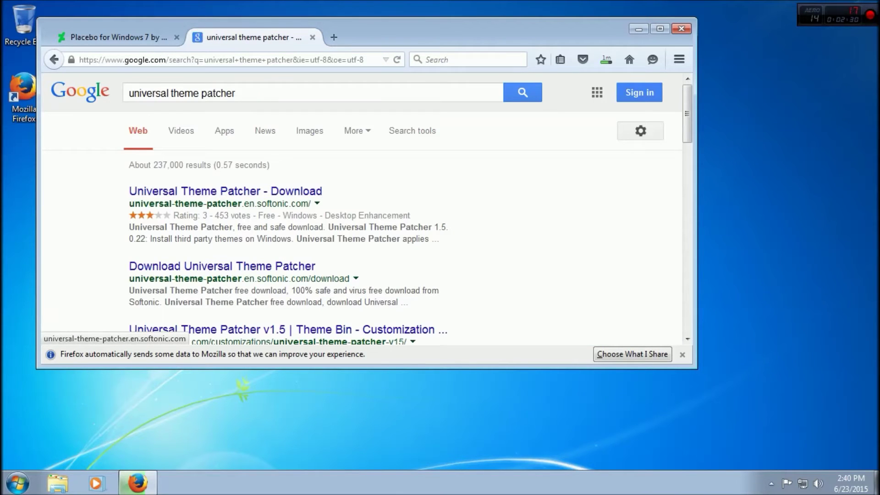
Open the lo4d.com search result and start the Universal Theme Patcher 1.5 download in the maximized browser window.
scroll(362, 209, "down", 3)
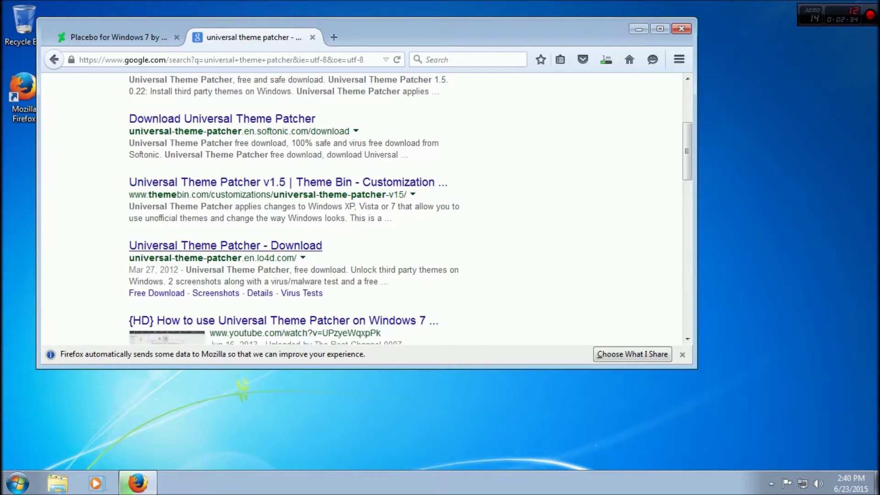
left_click(225, 245)
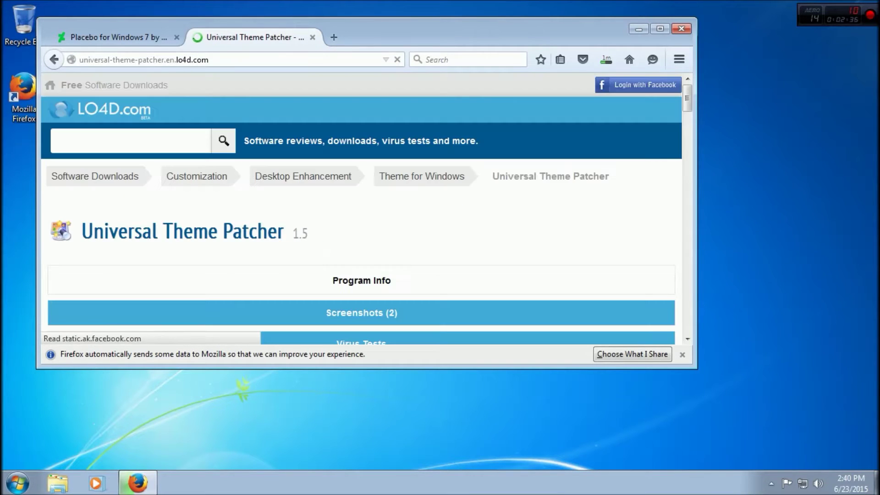
scroll(362, 209, "down", 3)
scroll(363, 209, "down", 5)
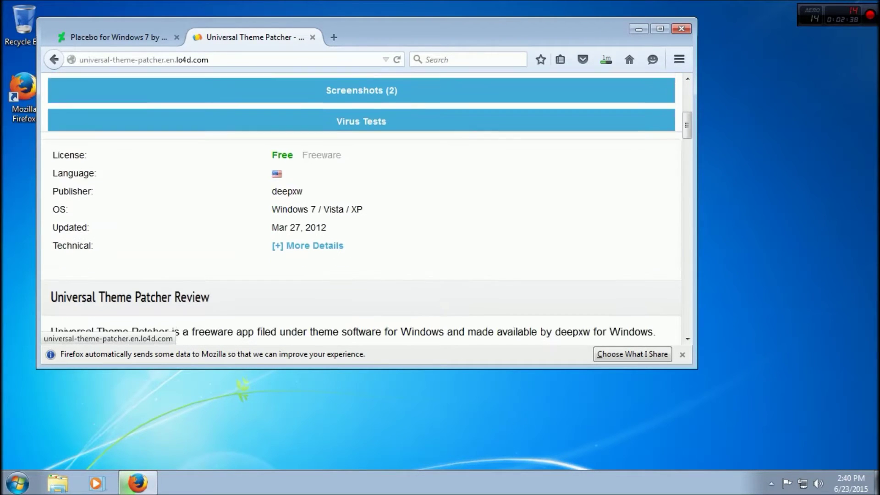
scroll(362, 208, "down", 3)
scroll(362, 208, "up", 3)
left_click(660, 29)
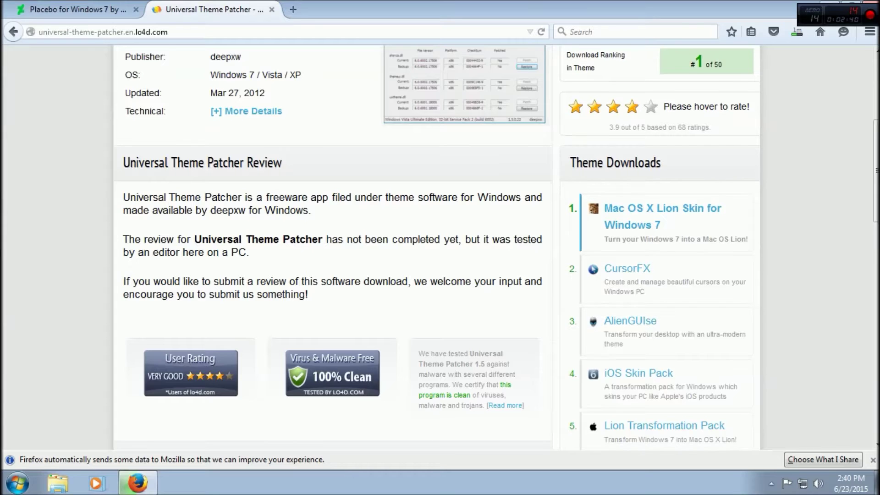
scroll(642, 220, "up", 3)
left_click(659, 239)
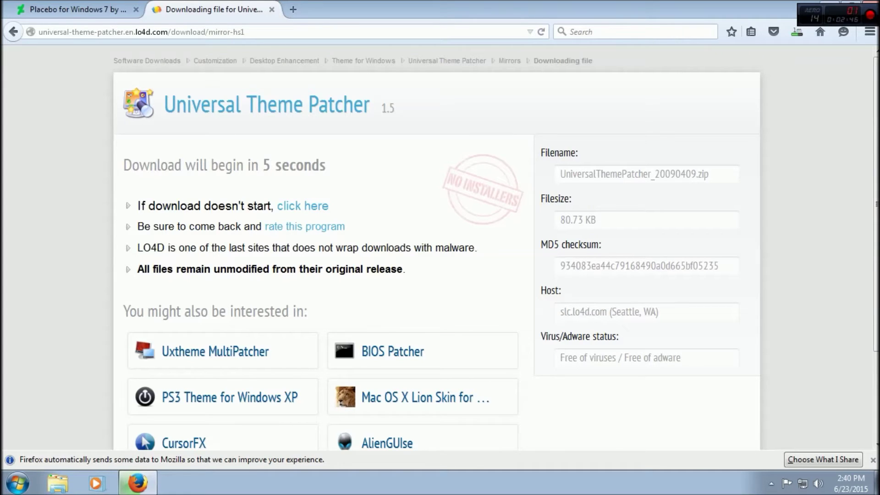
Restore the browser window to a smaller size and save UniversalThemePatcher_20090409.zip to disk.
left_click_drag(367, 8, 303, 31)
left_click(596, 65)
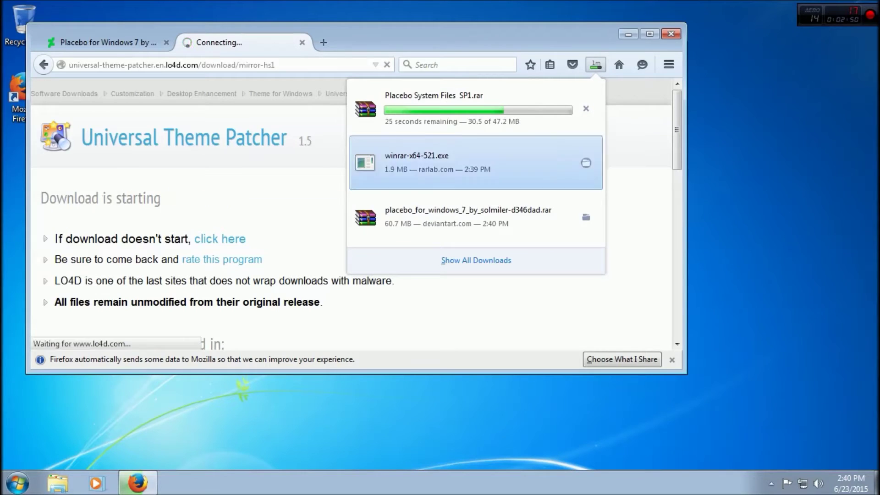
left_click_drag(497, 213, 742, 143)
left_click(356, 254)
left_click(517, 314)
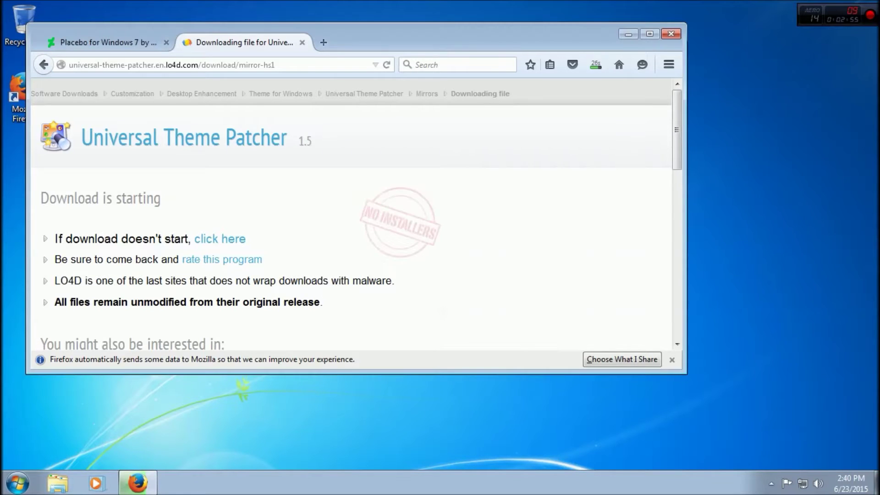
Open the folder containing the downloads, move the placebo_for_windows_7 archive to the desktop and close the folder.
left_click(595, 64)
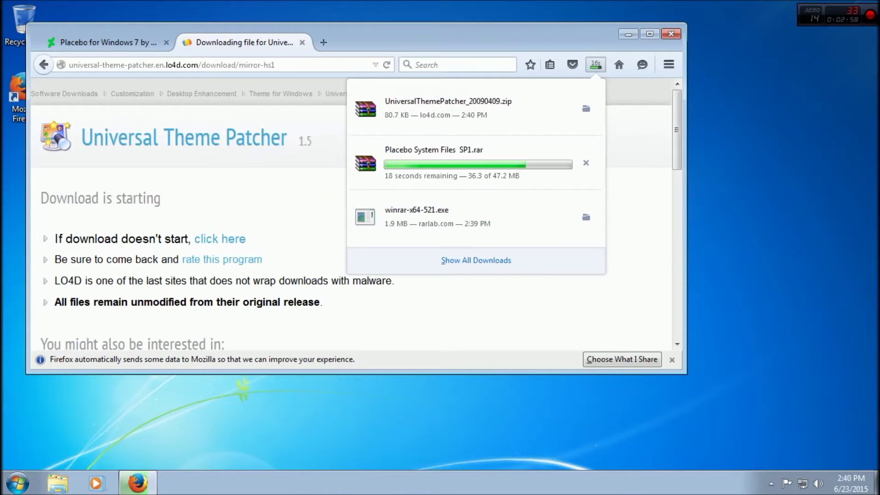
left_click_drag(476, 39, 588, 56)
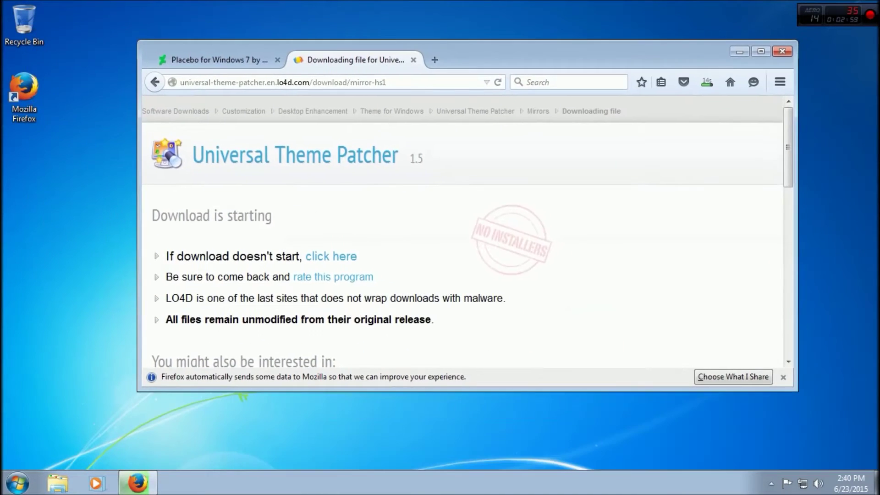
left_click(707, 82)
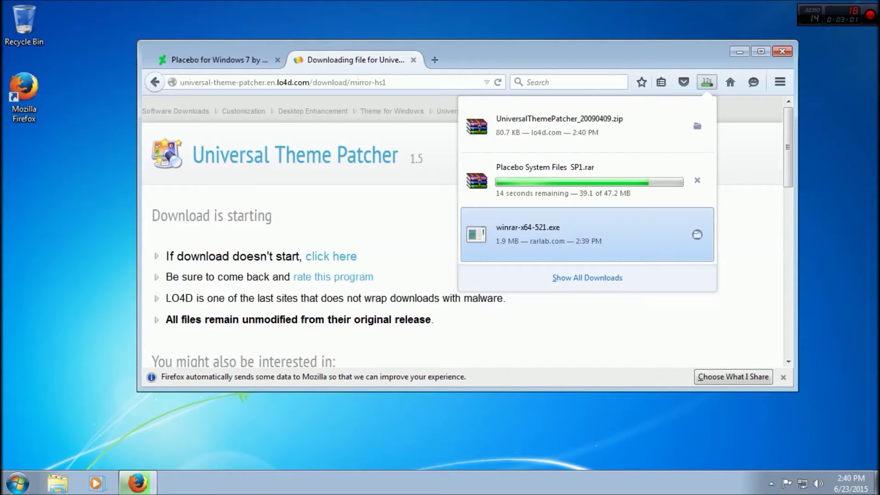
left_click(698, 125)
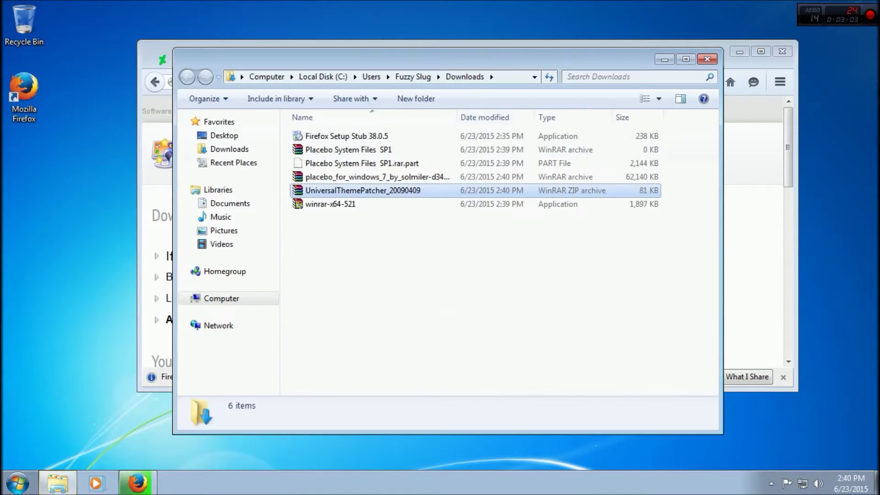
left_click_drag(362, 177, 92, 220)
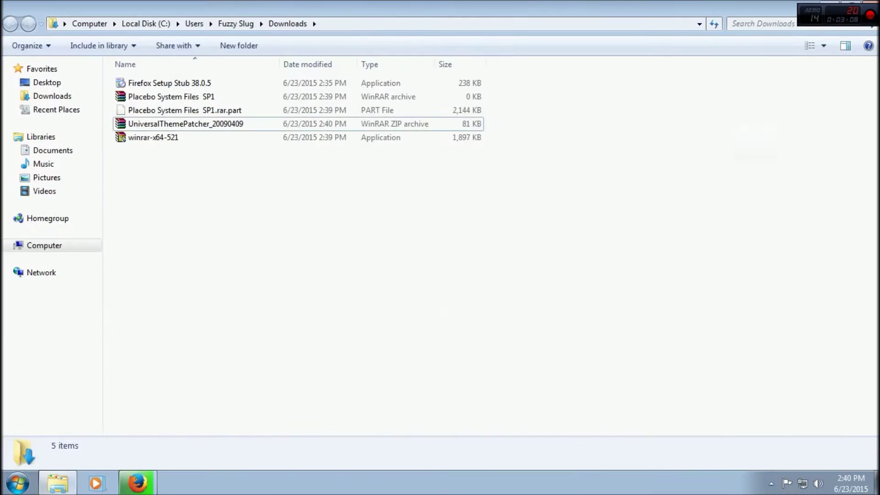
left_click(851, 4)
left_click(652, 102)
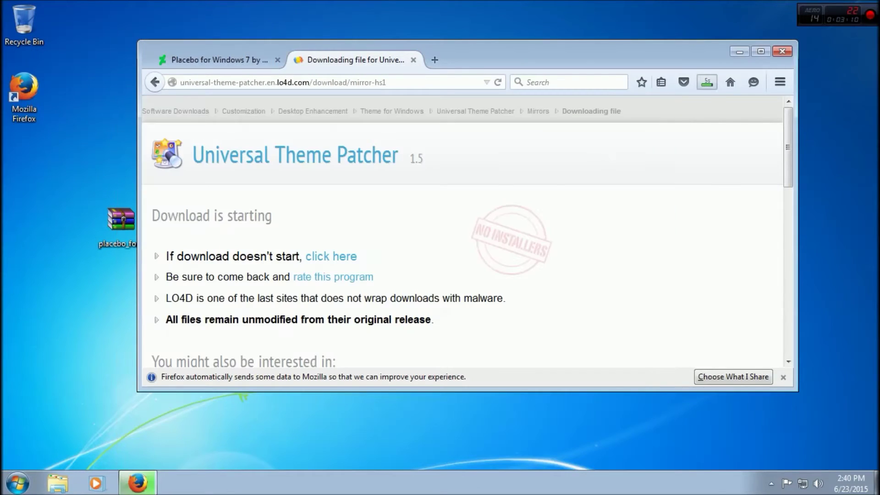
Place the UniversalThemePatcher and Placebo System Files SP1 archives on the desktop from the browser's downloads, then close Firefox with all its tabs.
left_click(707, 82)
left_click_drag(553, 124, 113, 161)
left_click(707, 82)
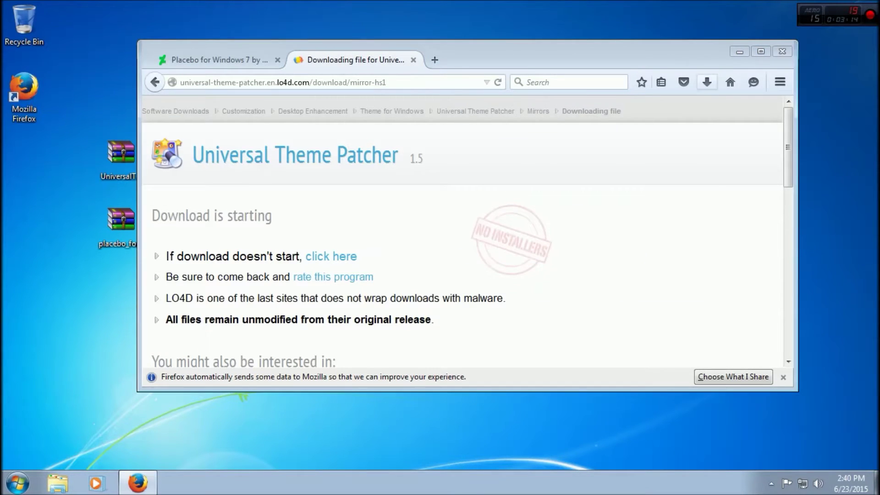
left_click_drag(550, 180, 120, 287)
left_click(782, 51)
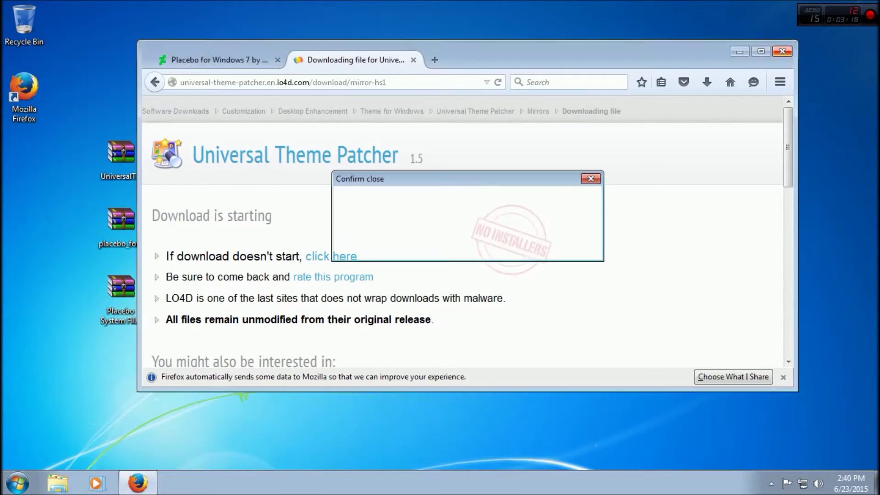
left_click(439, 244)
Extract the UniversalThemePatcher_20090409 folder from its zip archive to the desktop and close the archive.
double_click(121, 153)
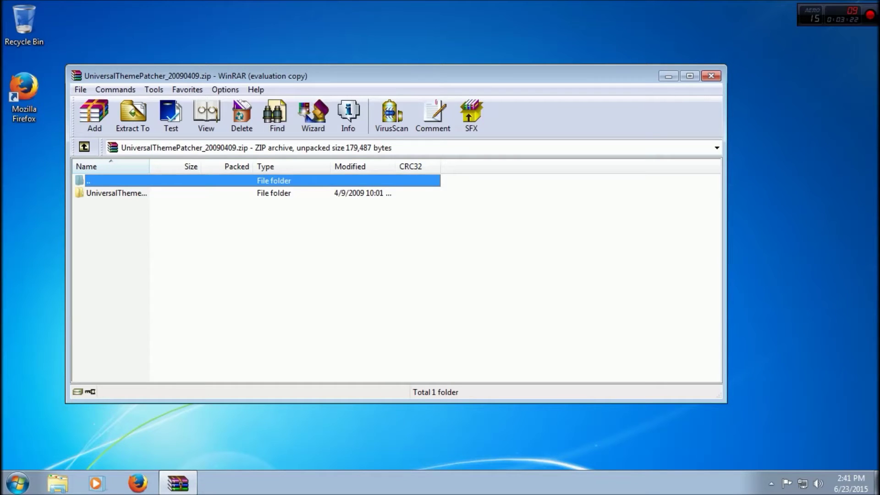
left_click_drag(120, 193, 751, 293)
left_click(710, 75)
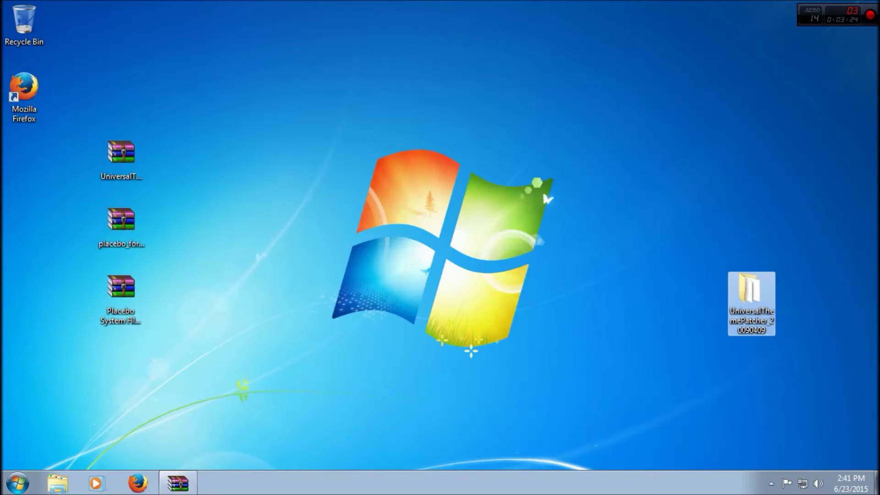
Extract the Placebo by SolMiler and Placebo System Files SP1 folders from their archives to the desktop, closing each archive.
double_click(122, 218)
left_click_drag(115, 192, 770, 207)
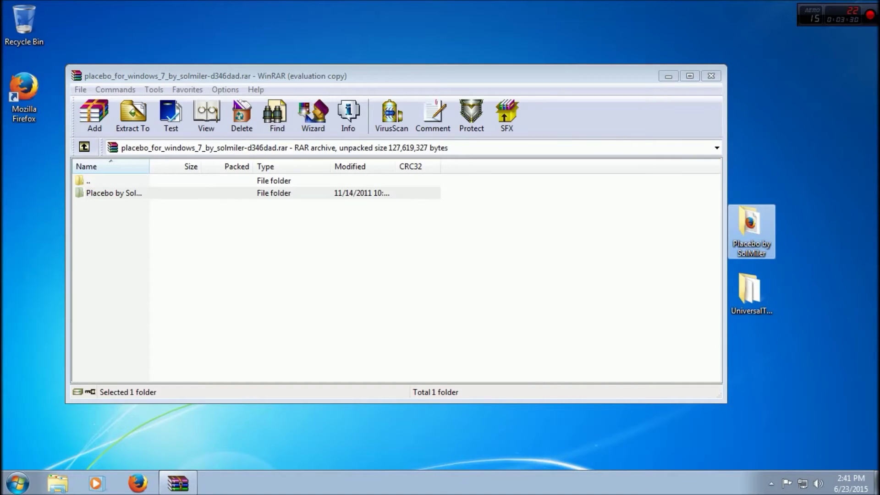
left_click(711, 76)
double_click(120, 293)
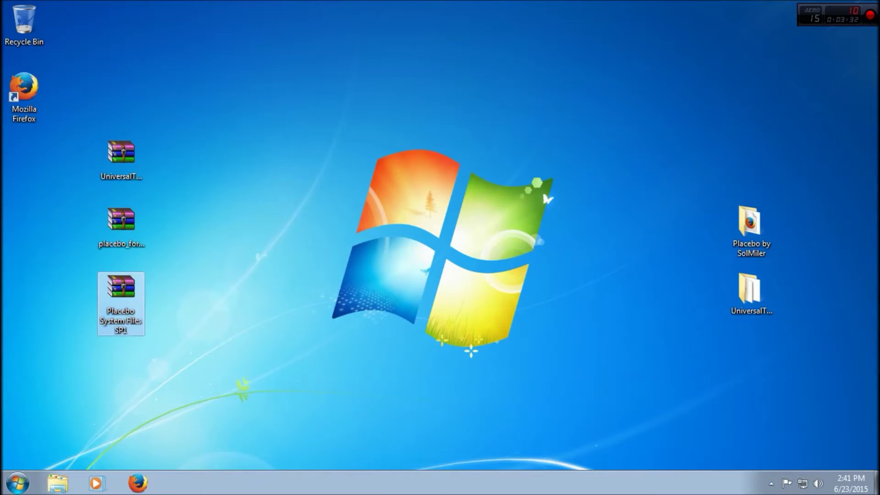
left_click_drag(116, 193, 753, 229)
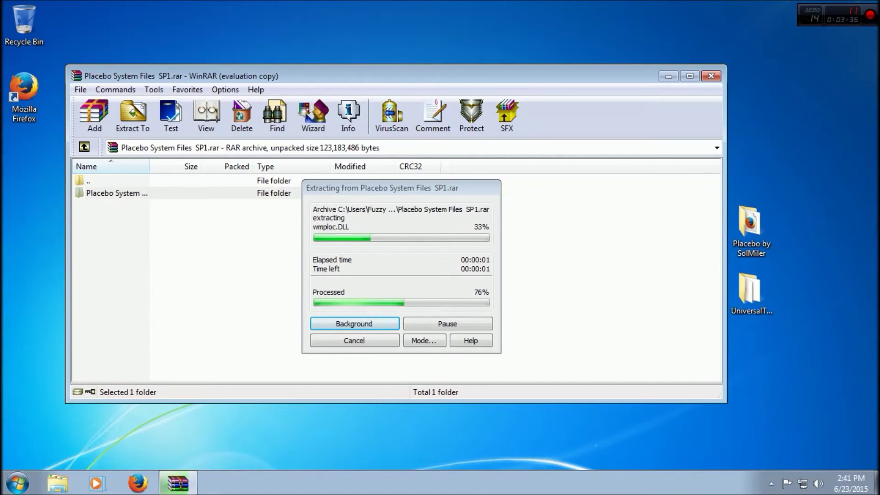
left_click(711, 76)
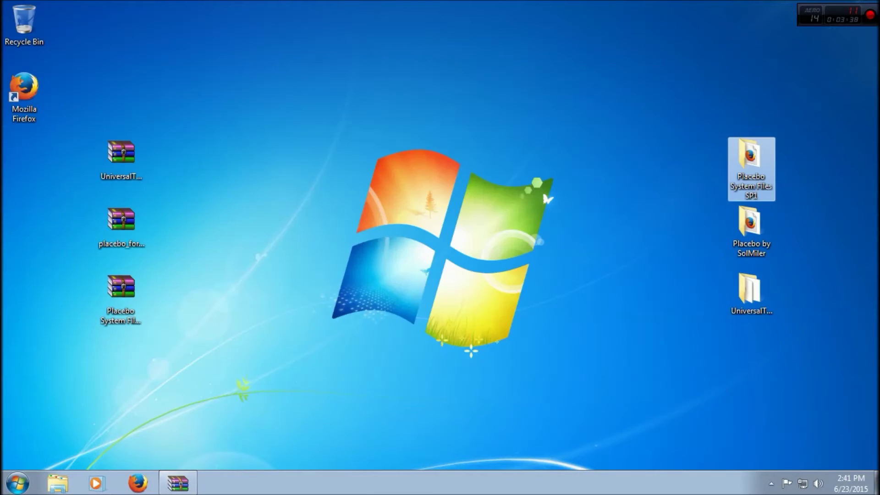
Run UniversalThemePatcher-x64 from its extracted folder with administrator approval, accept English as the language and continue to the patching details.
double_click(751, 290)
left_click_drag(404, 93, 420, 31)
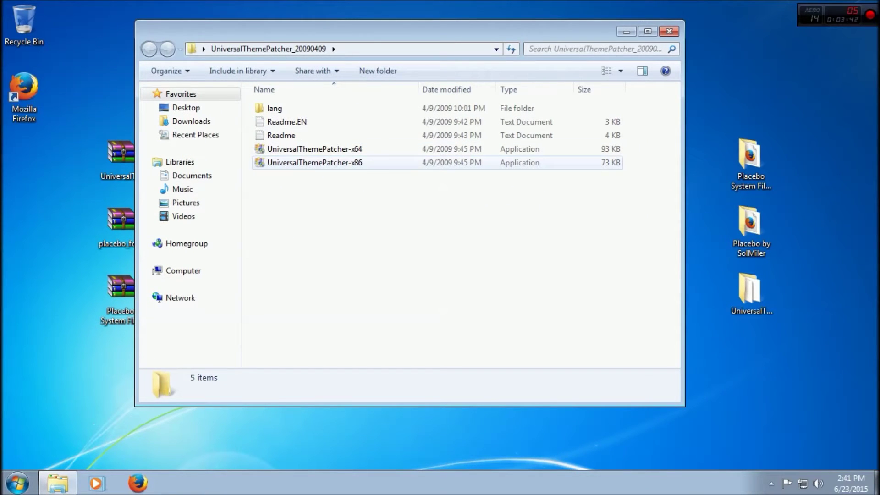
left_click(314, 162)
left_click(314, 149)
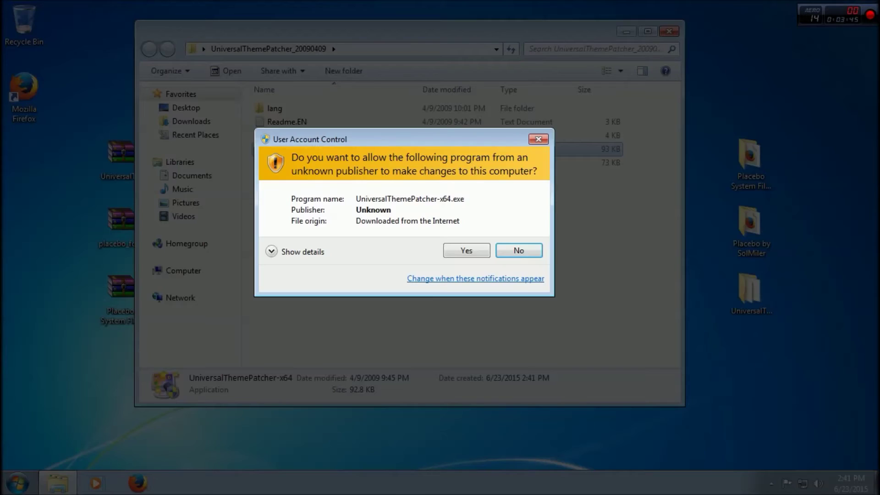
left_click(466, 250)
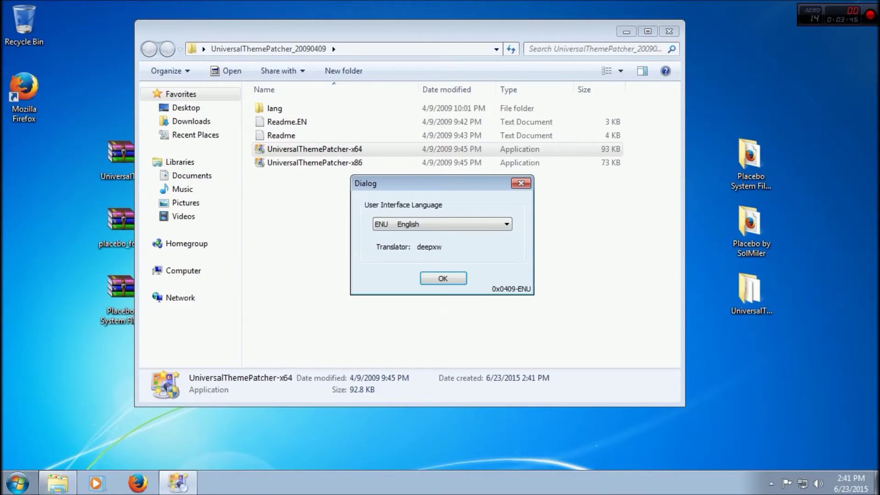
key("Return")
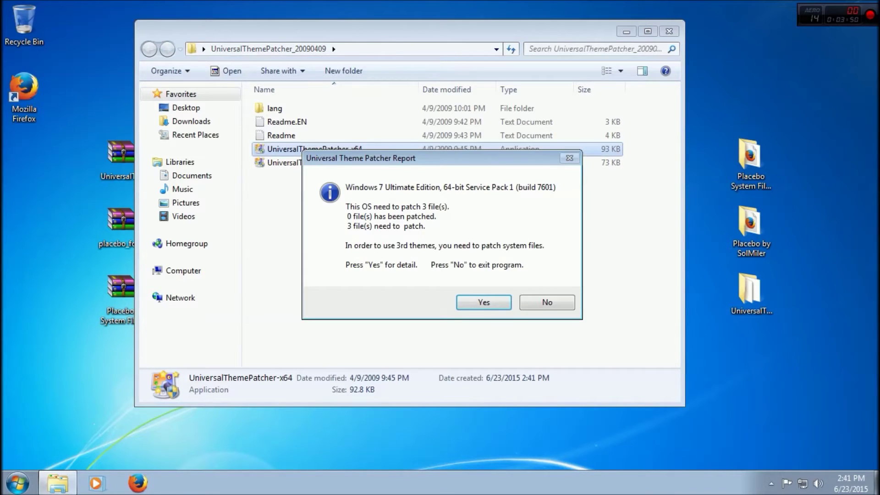
key("Return")
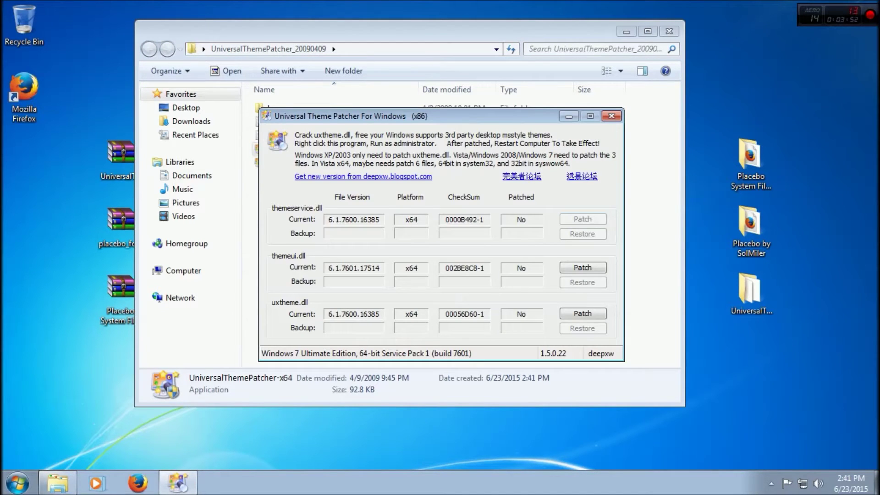
Patch themeservice.dll, themeui.dll and uxtheme.dll, and shift the restart prompt aside to reveal the patched files.
key("Return")
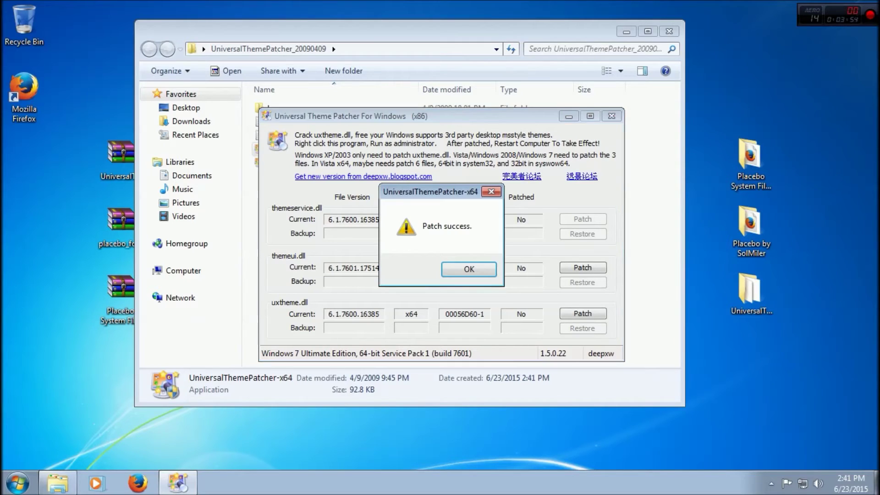
key("Return")
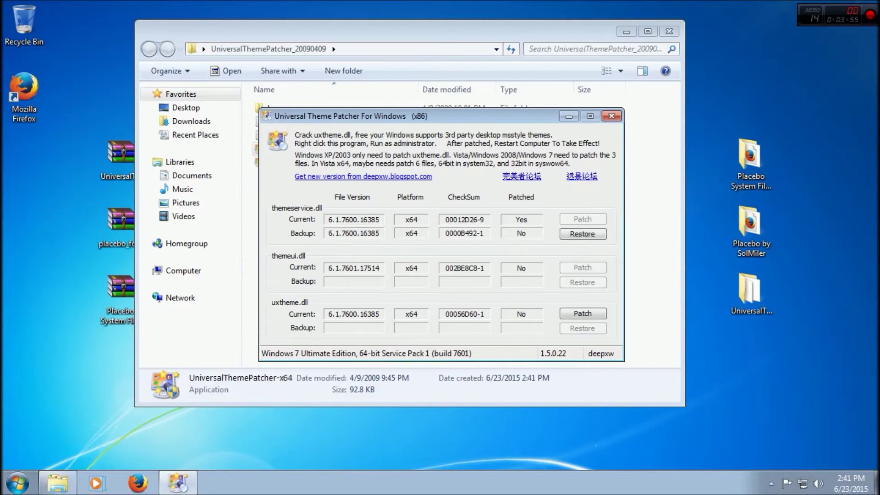
key("Return")
key("Return")
key("Return")
key("Return")
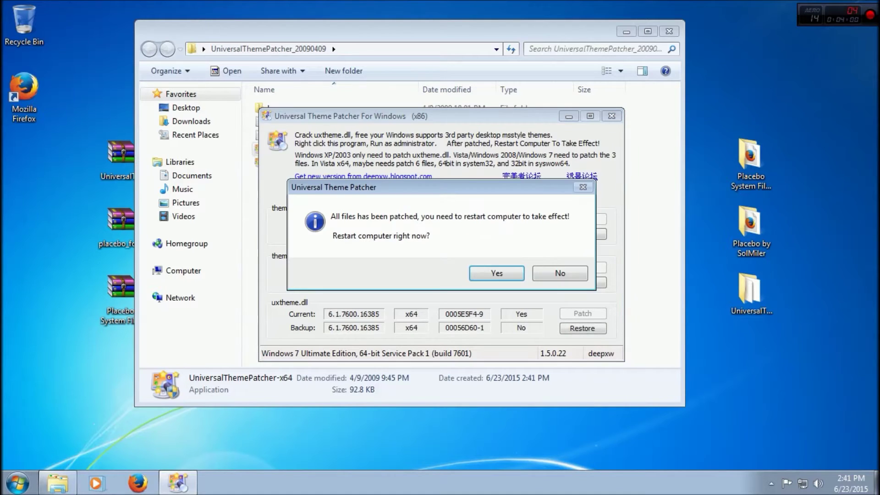
left_click_drag(440, 187, 471, 177)
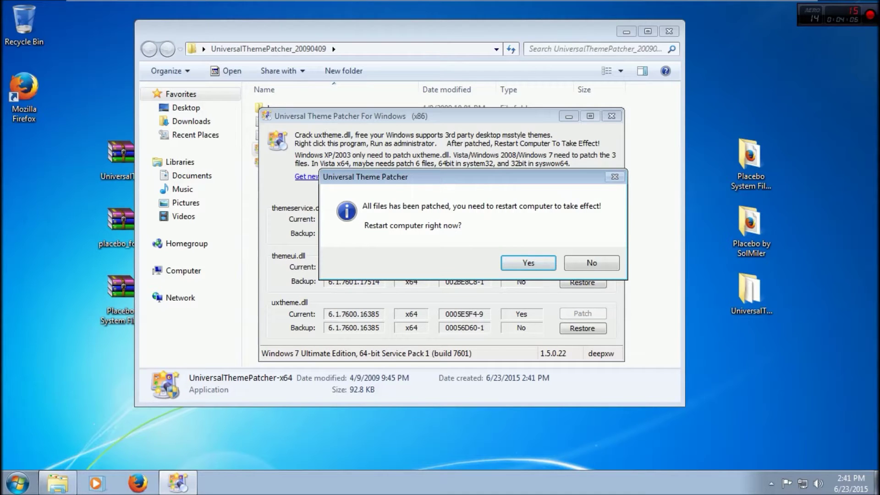
Delete the extracted UniversalThemePatcher folder from the desktop and empty the Recycle Bin.
mouse_move(440, 1)
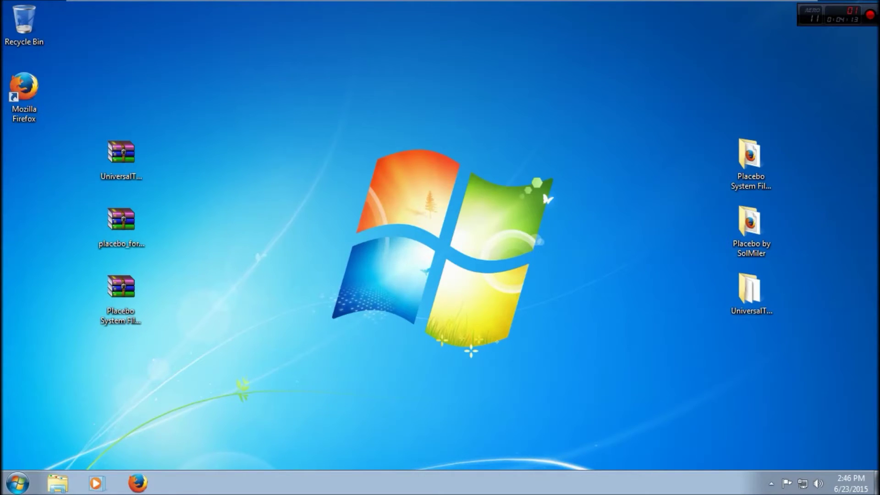
left_click_drag(749, 293, 23, 27)
right_click(28, 29)
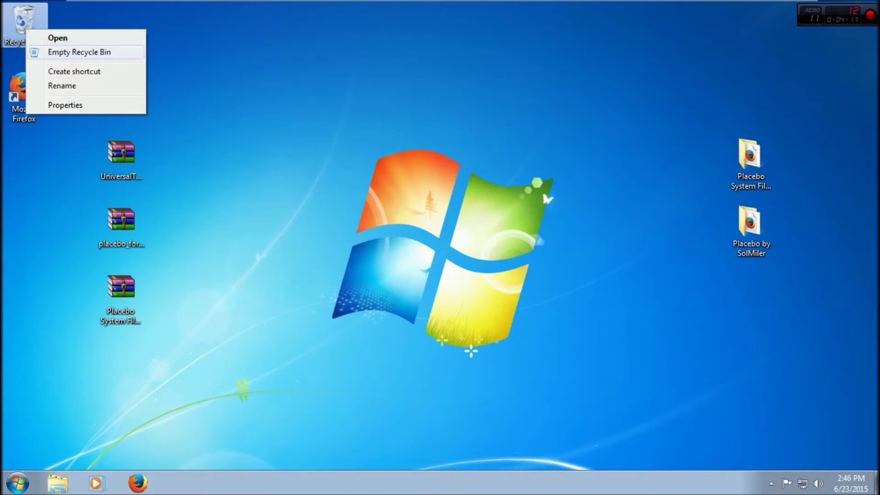
left_click(60, 51)
key("Return")
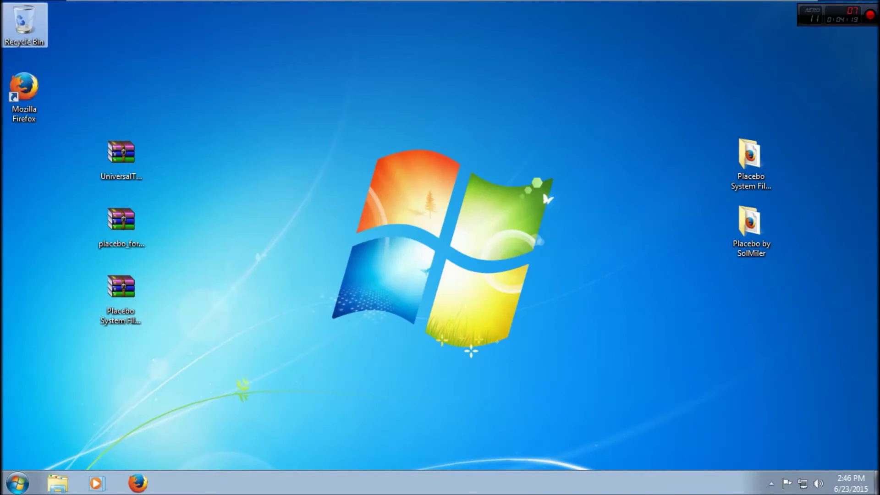
Move the Placebo by SolMiler folder nearer the desktop's centre, open it and look through the wallpapers in 6. Walls.
left_click_drag(751, 226, 557, 161)
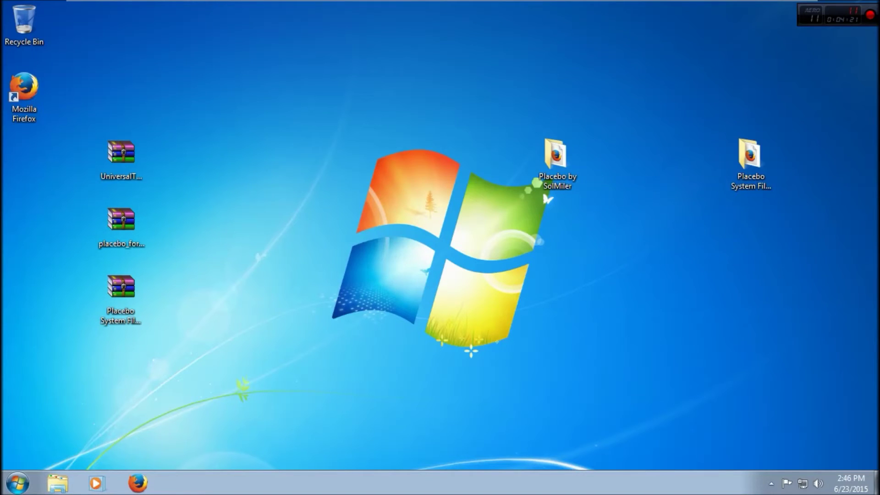
double_click(555, 158)
left_click(669, 31)
double_click(556, 158)
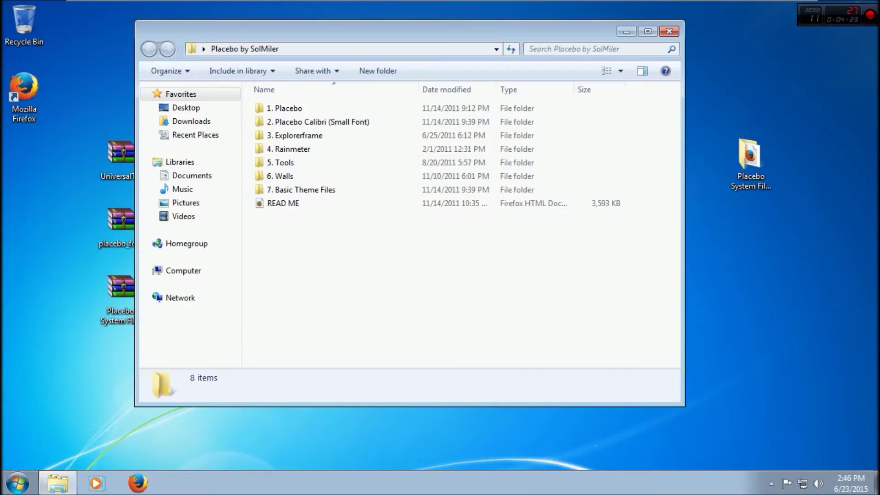
double_click(285, 177)
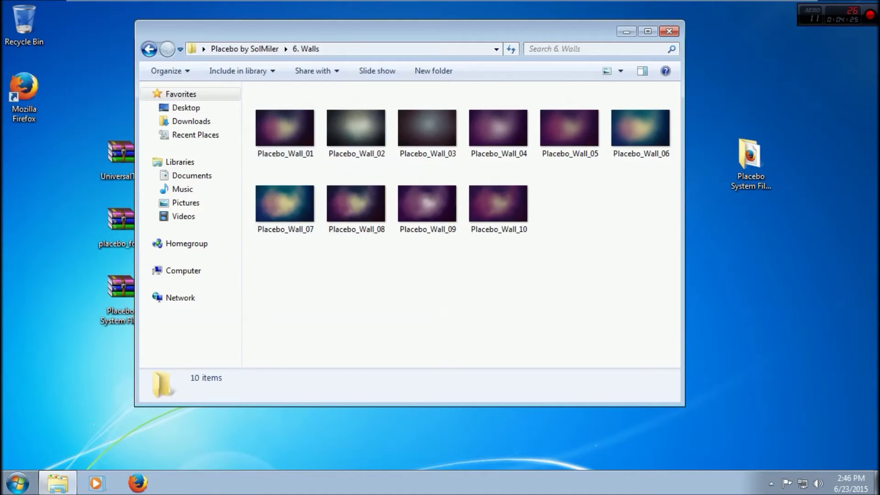
left_click(149, 49)
Merge InstallTakeOwnership from the TakeOwnership folder in 5. Tools into the registry, and return to the Placebo by SolMiler folder.
left_click(284, 163)
double_click(280, 162)
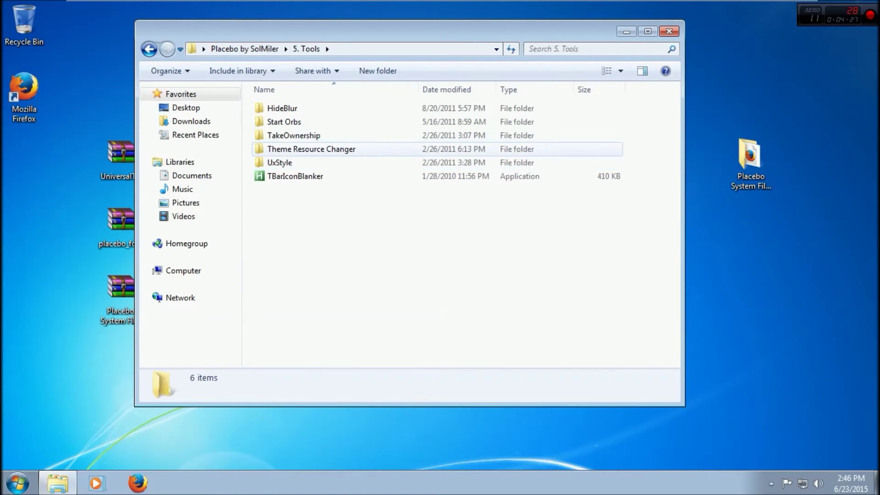
double_click(295, 133)
double_click(303, 108)
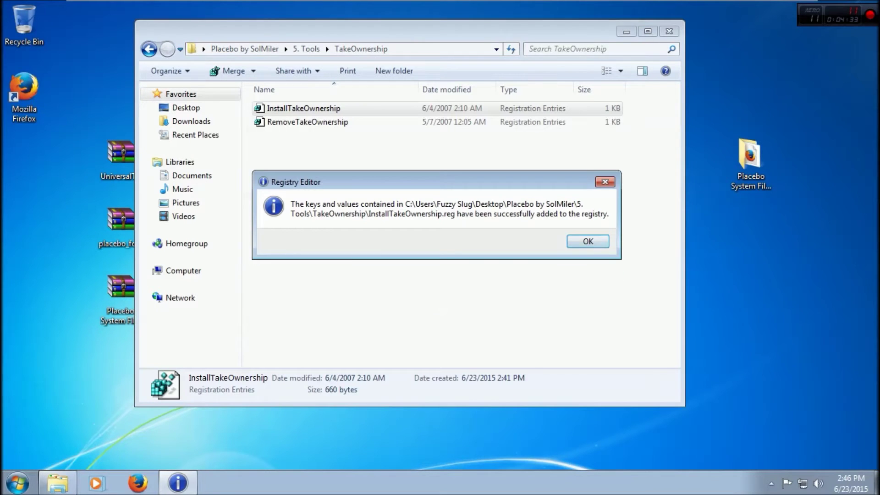
left_click(588, 242)
left_click(149, 49)
left_click(149, 49)
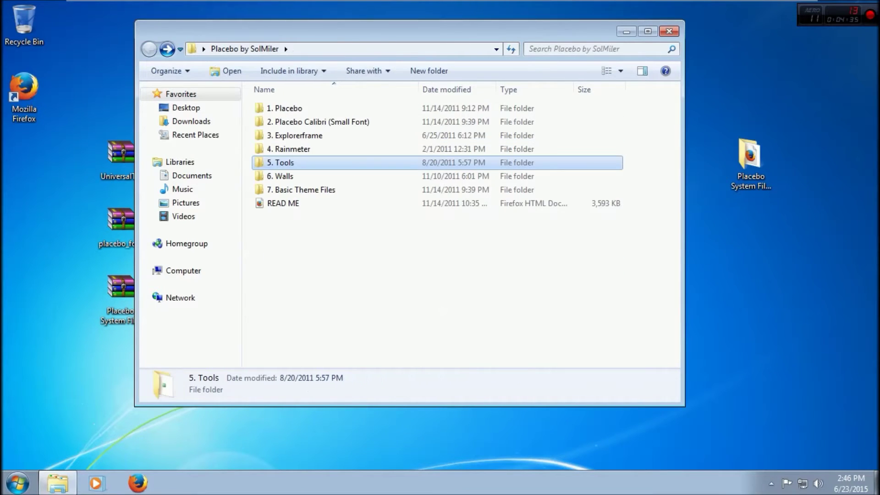
Copy the Placebo Cold Light 2 folder and its LEFT, TOP and standard theme files from the 1. Placebo folder.
left_click_drag(284, 31, 396, 33)
left_click(412, 124)
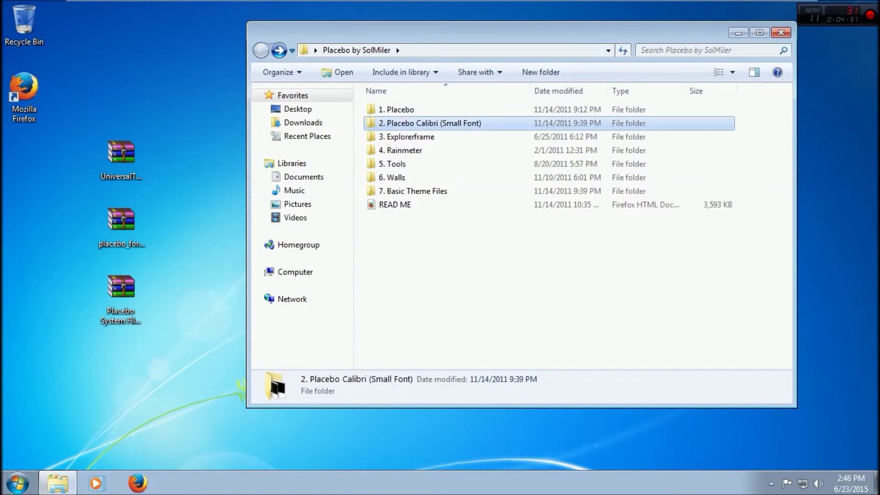
double_click(404, 110)
scroll(459, 218, "down", 6)
scroll(459, 218, "up", 4)
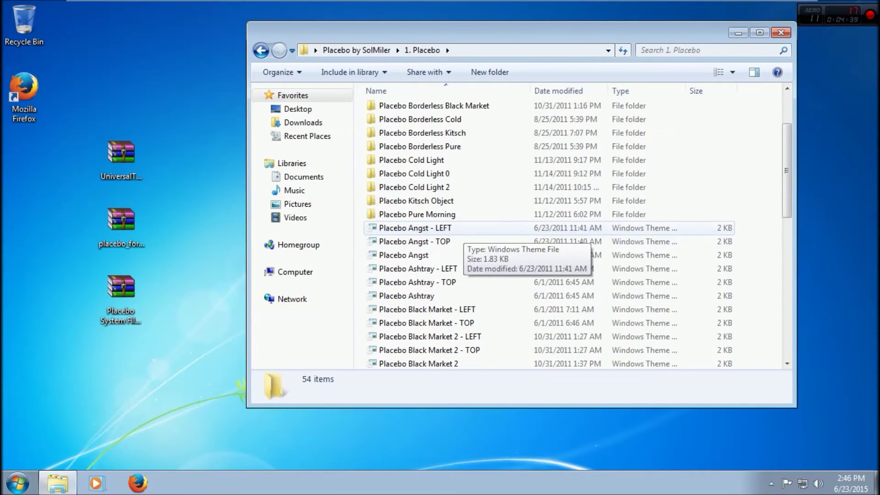
scroll(459, 231, "up", 2)
left_click(412, 273)
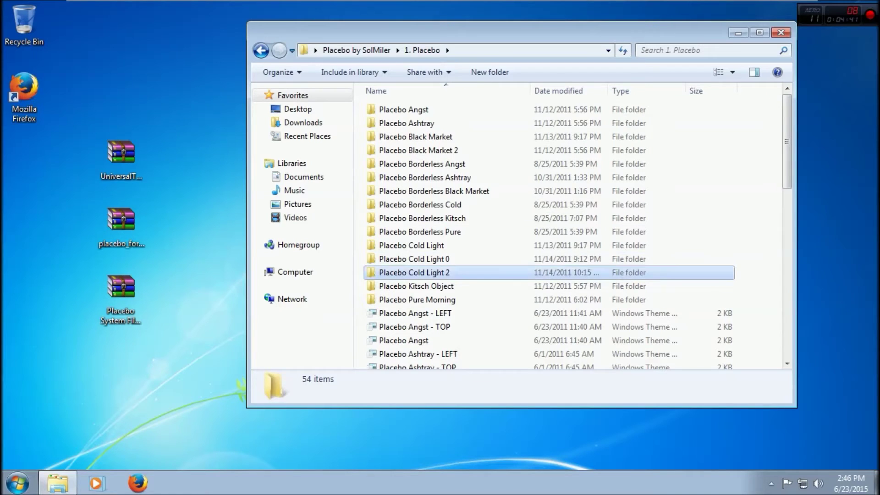
scroll(413, 257, "down", 3)
scroll(472, 254, "down", 8)
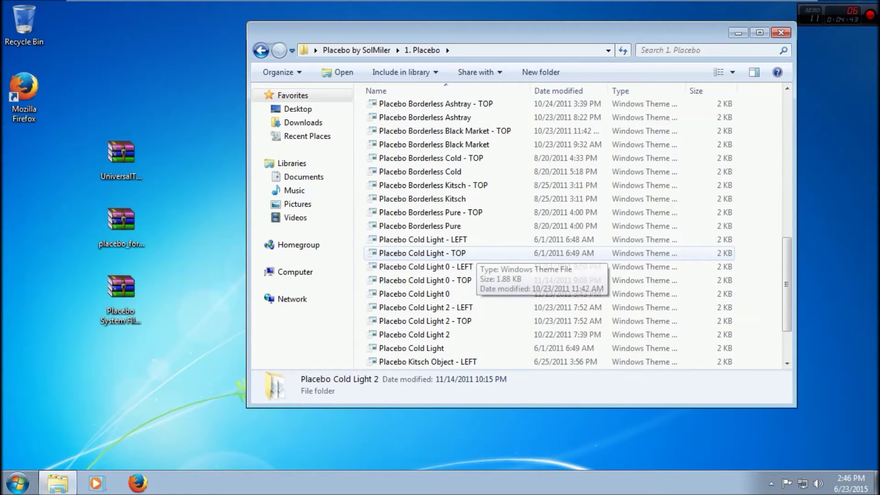
left_click(412, 267, "ctrl")
left_click(413, 280, "ctrl")
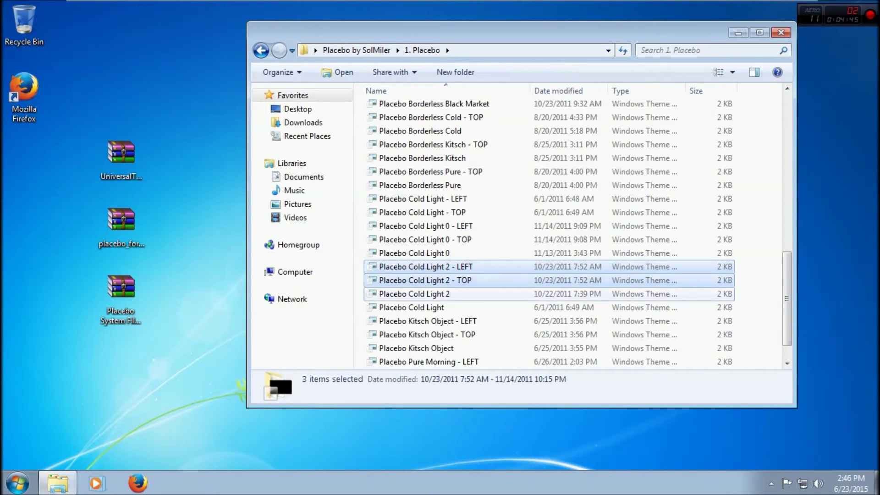
left_click(413, 294, "ctrl")
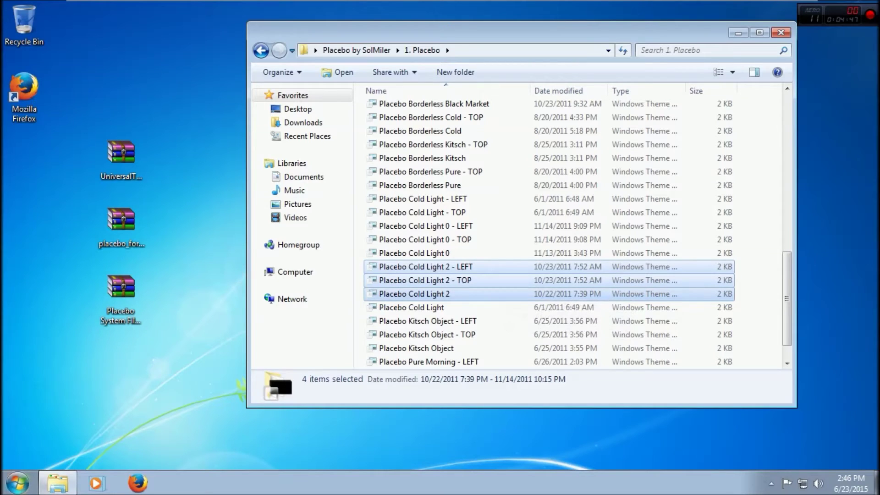
Open the C:\Windows\Resources folder through the Run dialog.
left_click(17, 483)
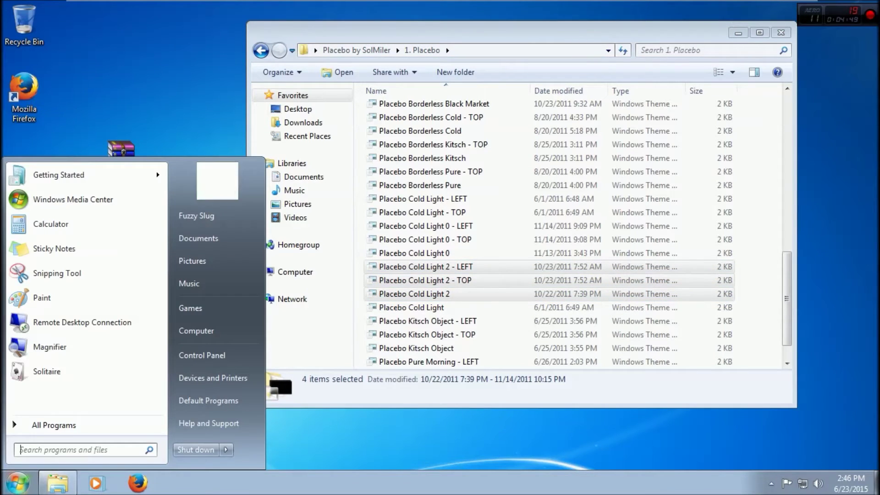
type("run")
key("Return")
type("C:")
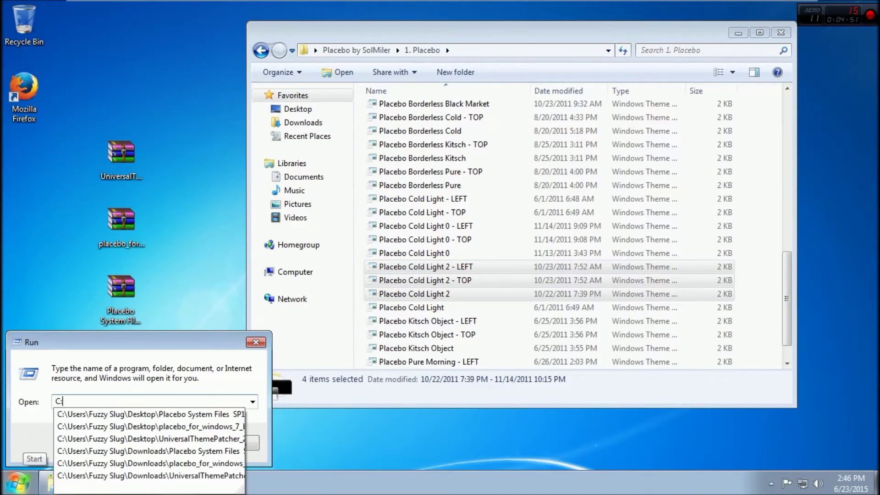
type("\\Wind")
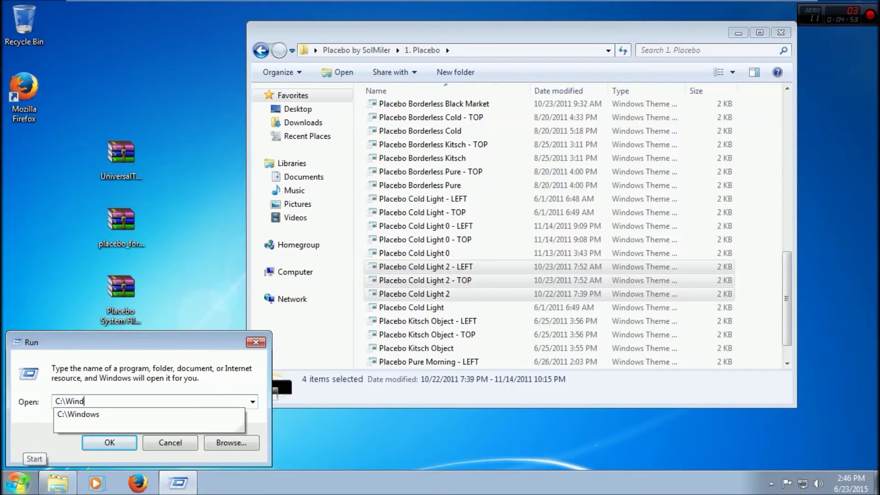
type("ows\\Resou")
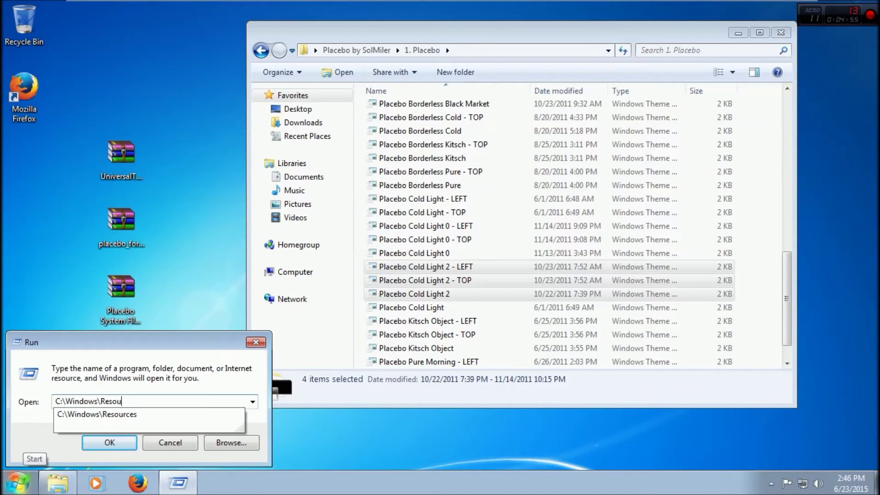
type("rces")
key("Return")
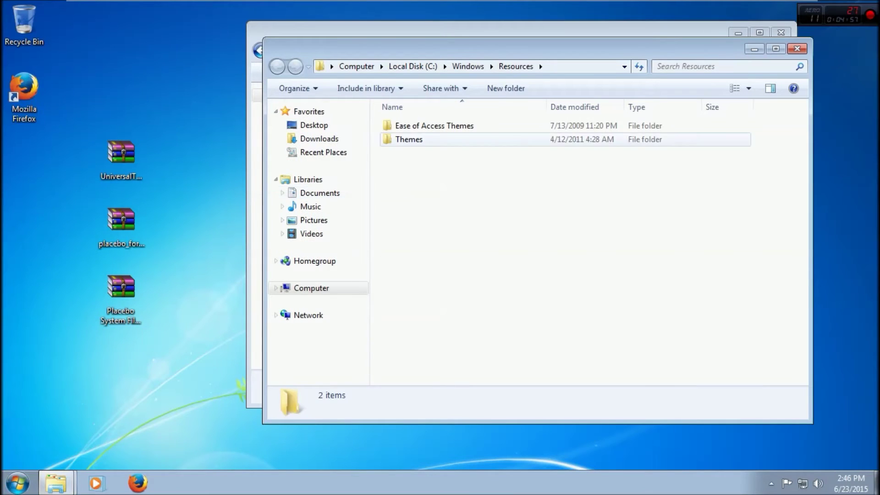
Paste the copied Placebo Cold Light 2 items into the Themes folder with administrator permission and close that window.
double_click(409, 140)
key("ctrl+v")
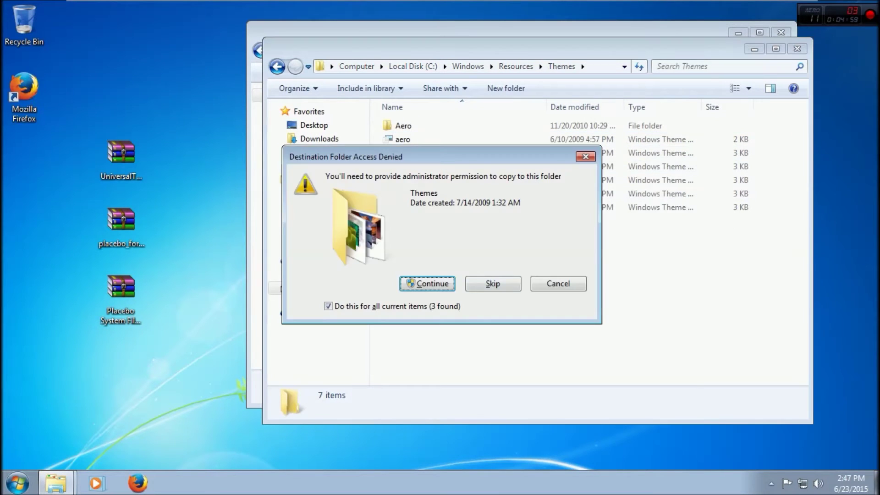
key("Return")
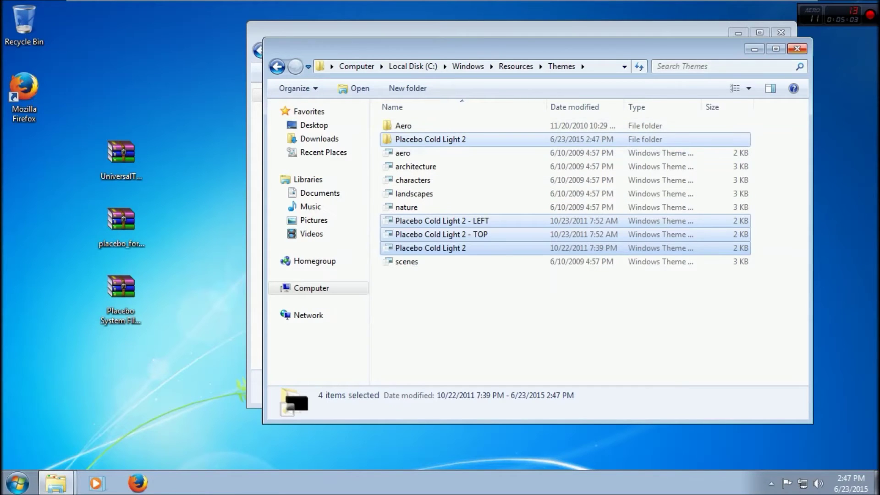
left_click(797, 48)
Open the 64 bit folder under 3. Explorerframe, 1. Cold Light, and shift its window aside.
left_click_drag(523, 30, 493, 28)
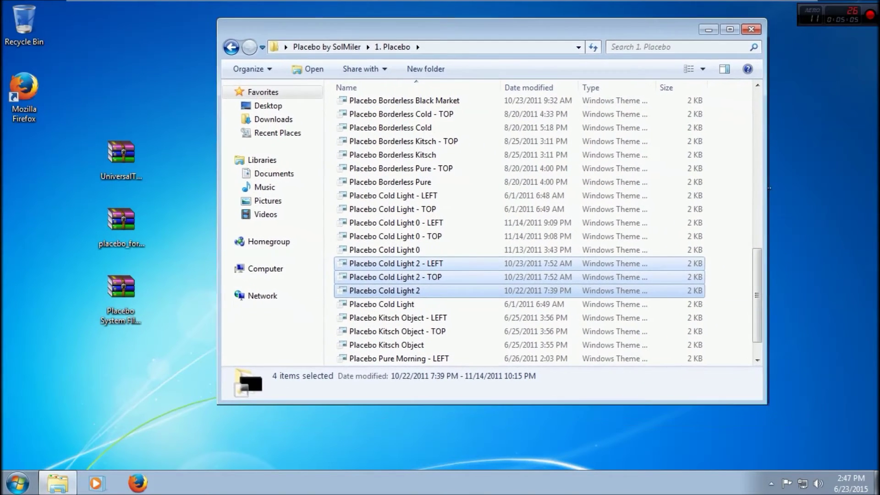
key("alt+Left")
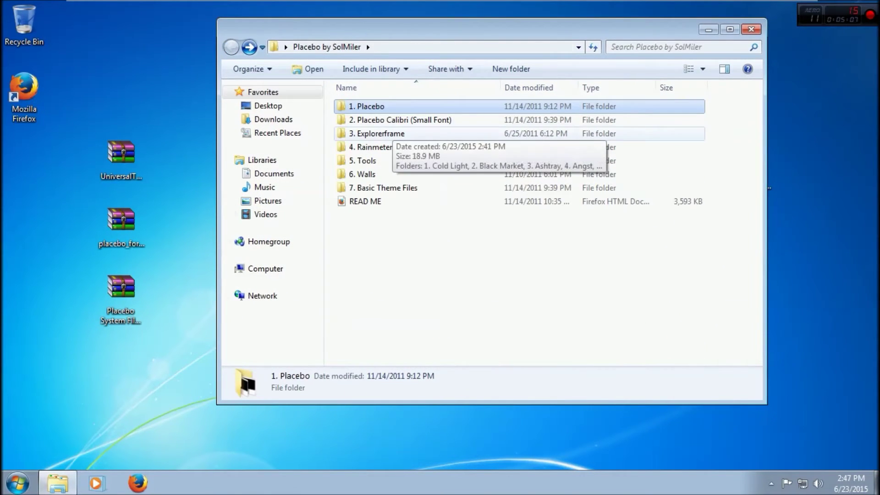
double_click(392, 132)
left_click(390, 108)
key("Return")
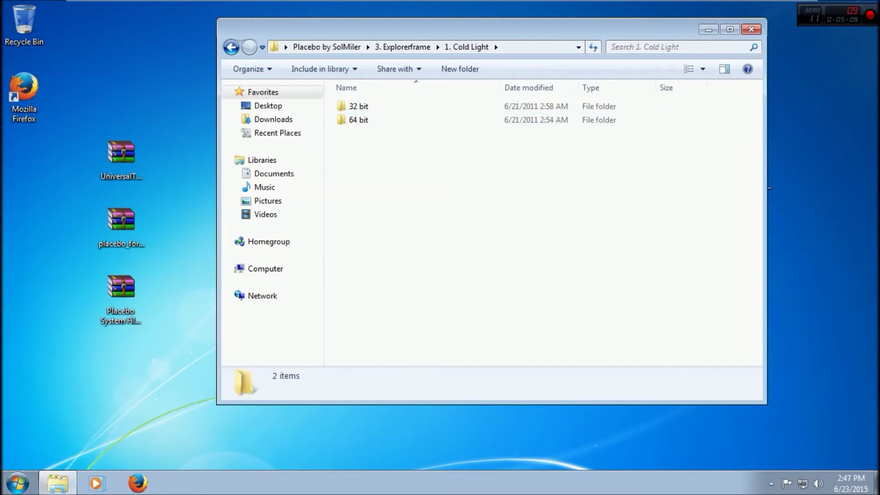
key("Down")
key("Return")
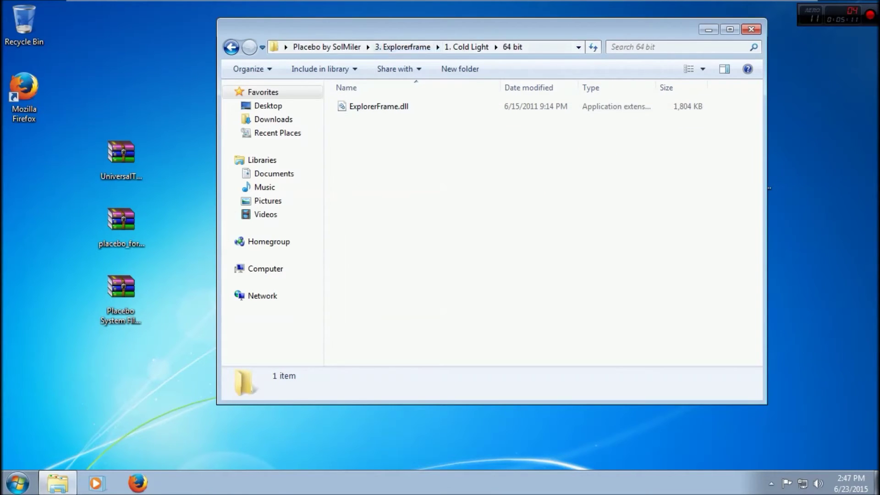
left_click_drag(394, 28, 520, 50)
Open the C:\Windows\System32 folder through the Run dialog.
key("super")
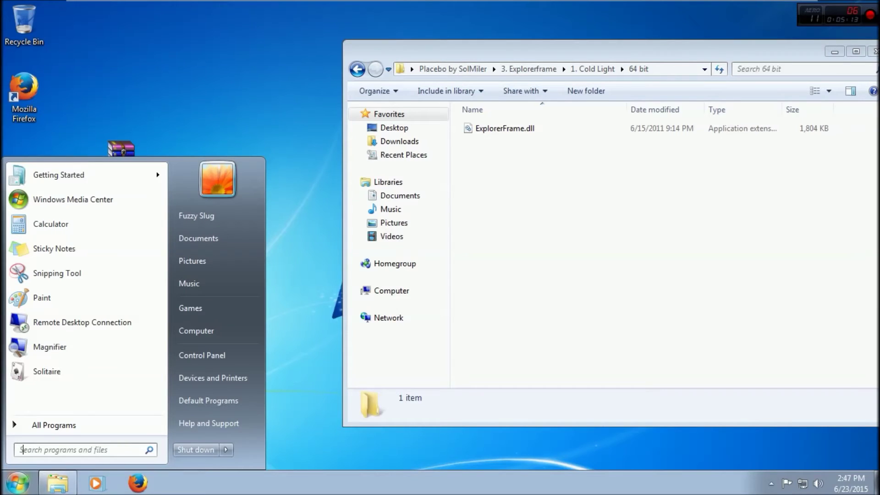
type("Run")
key("Return")
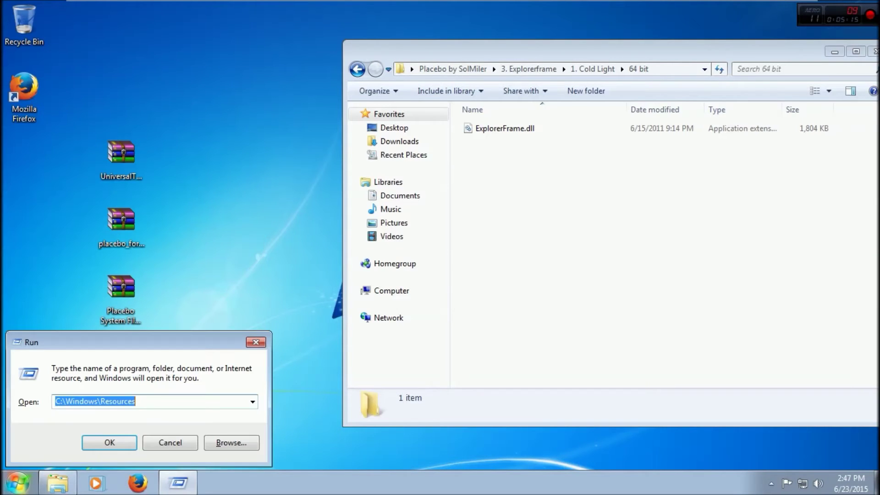
type("C\":")
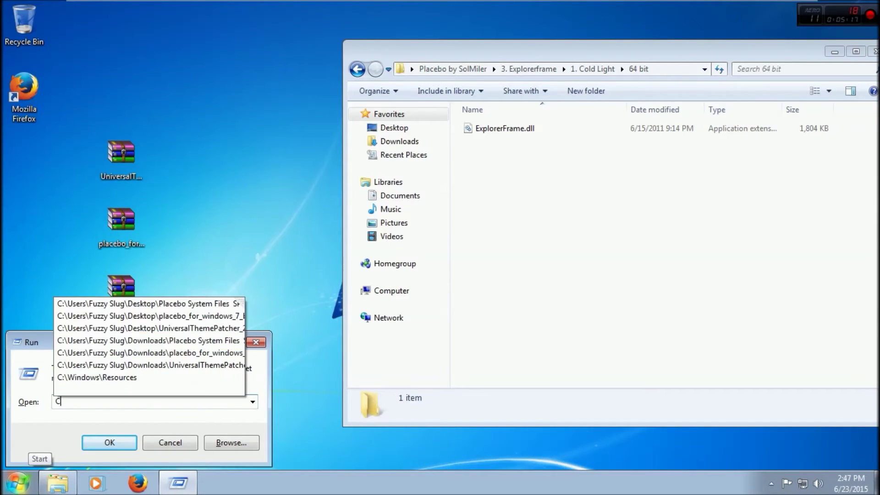
key("BackSpace")
key("BackSpace")
type(":\\")
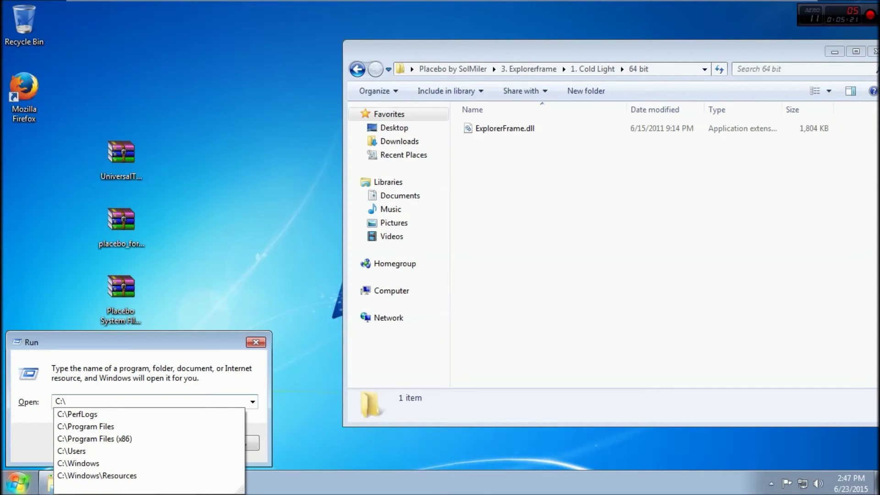
type("Windows\\")
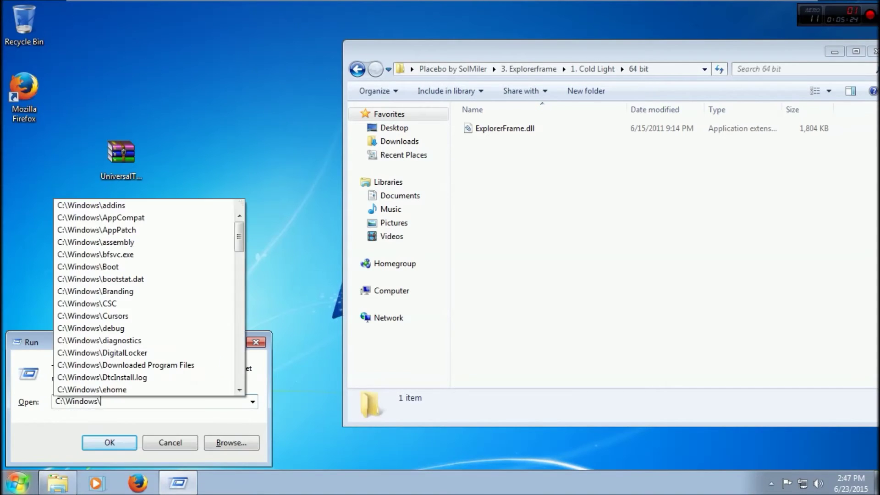
type("System32")
key("Return")
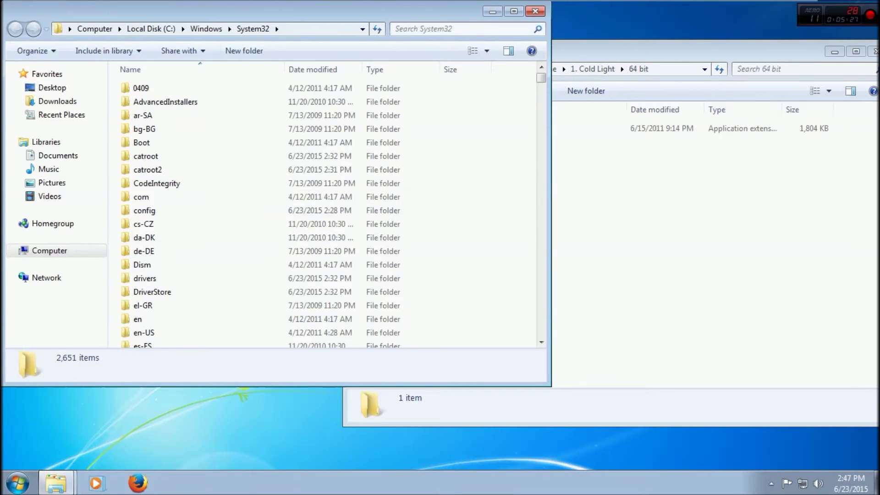
Arrange the 64 bit folder window beside the System32 window and search System32 for "Explorer".
left_click_drag(615, 51, 681, 122)
left_click(274, 183)
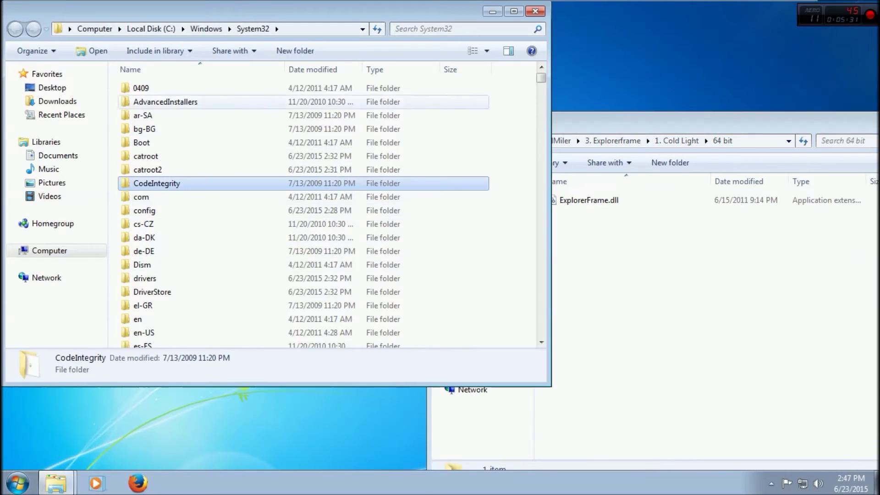
left_click(619, 124)
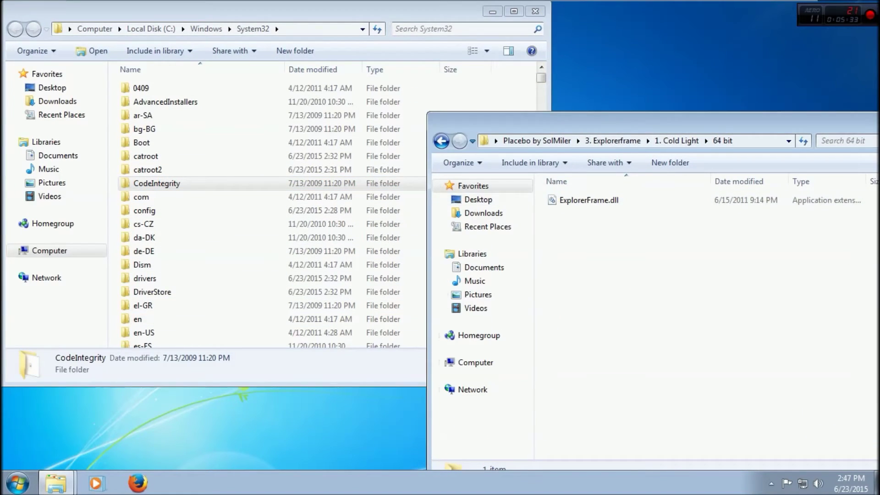
left_click(458, 29)
type("Explorer")
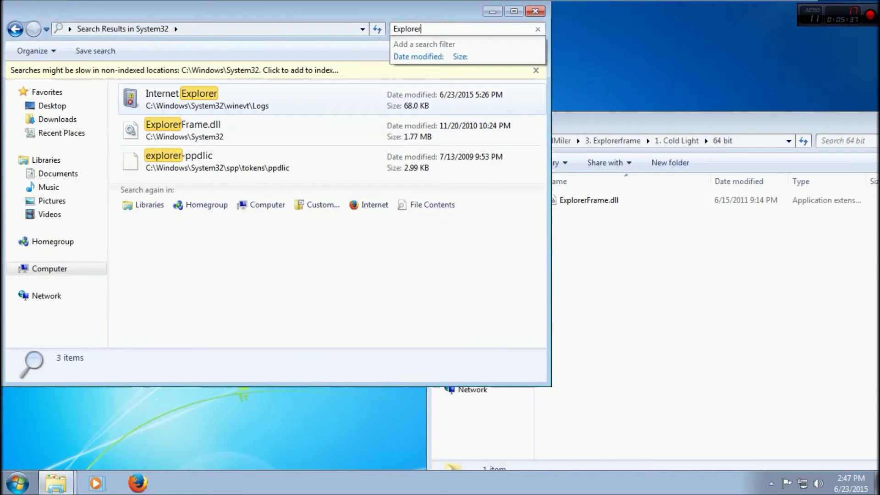
Open the file location of ExplorerFrame.dll from the System32 search results and take ownership of the file, allowing the elevation request.
right_click(198, 138)
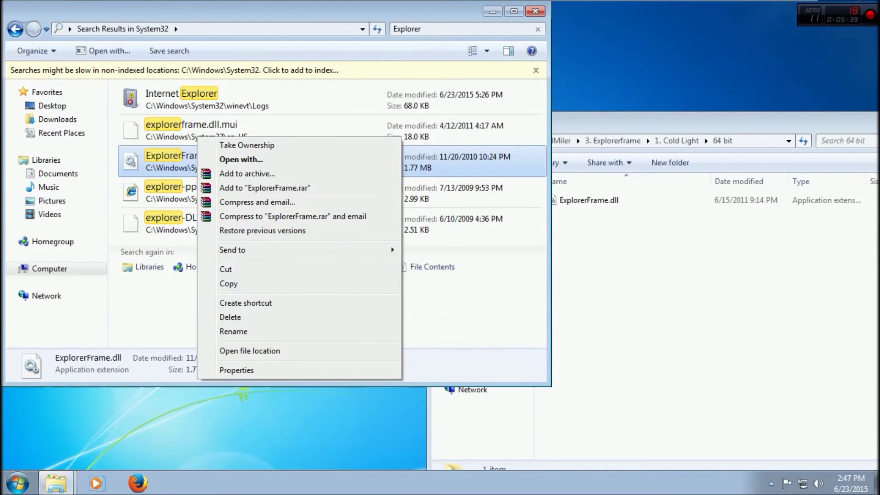
left_click(249, 351)
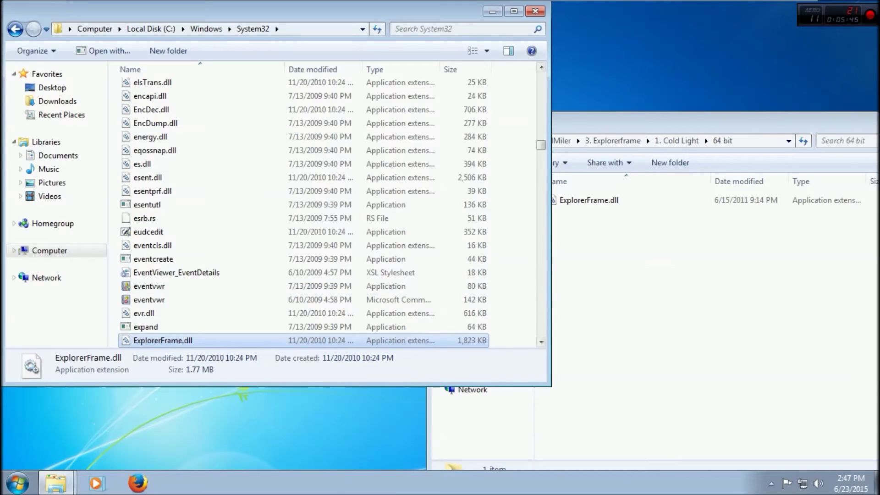
right_click(198, 340)
left_click(256, 124)
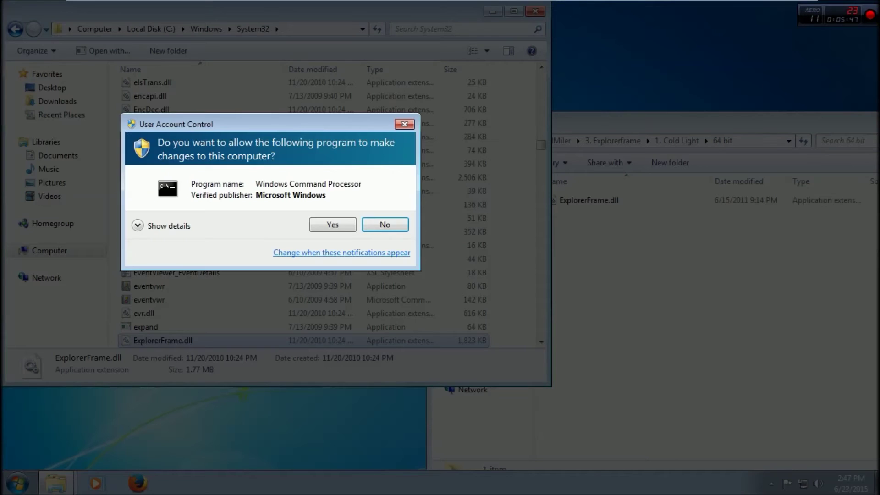
left_click(332, 224)
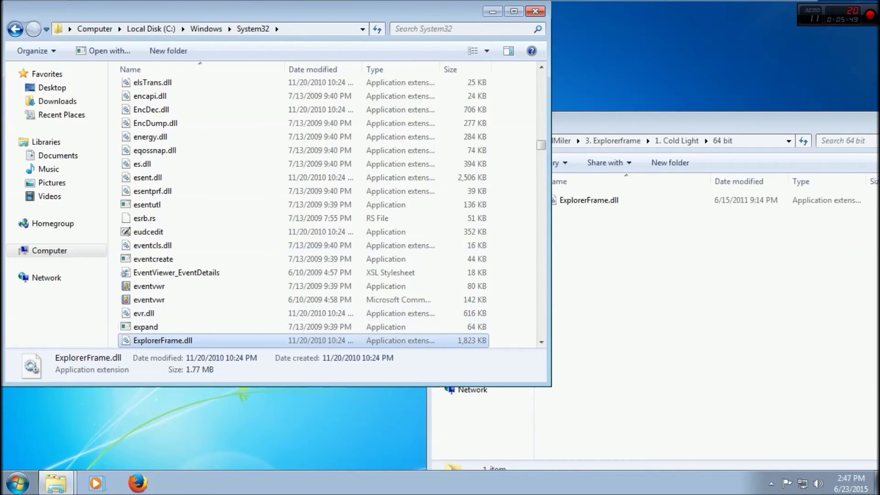
Move ExplorerFrame.dll from the 64 bit folder into System32, replacing the existing file with administrator permission.
left_click(596, 200)
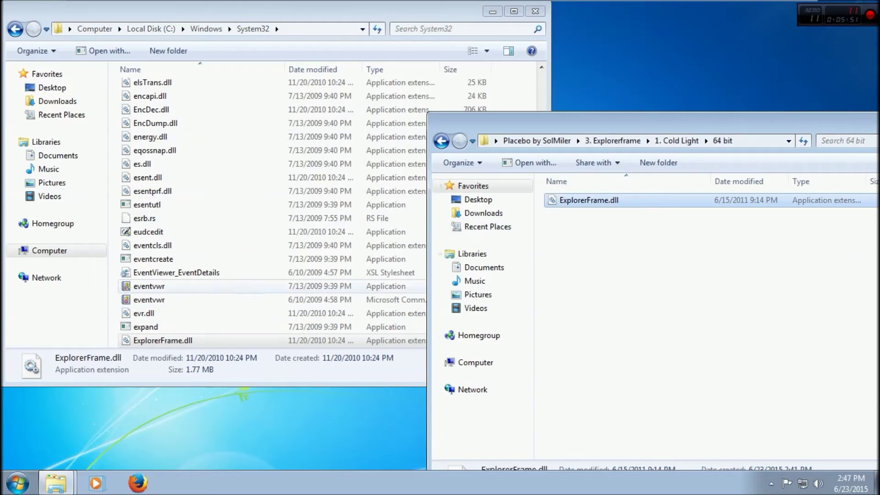
left_click_drag(656, 201, 124, 275)
left_click(362, 147)
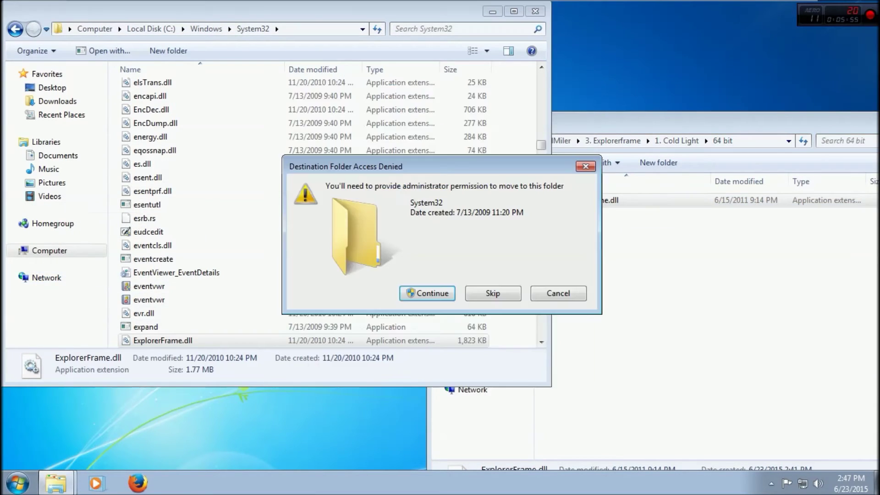
key("Return")
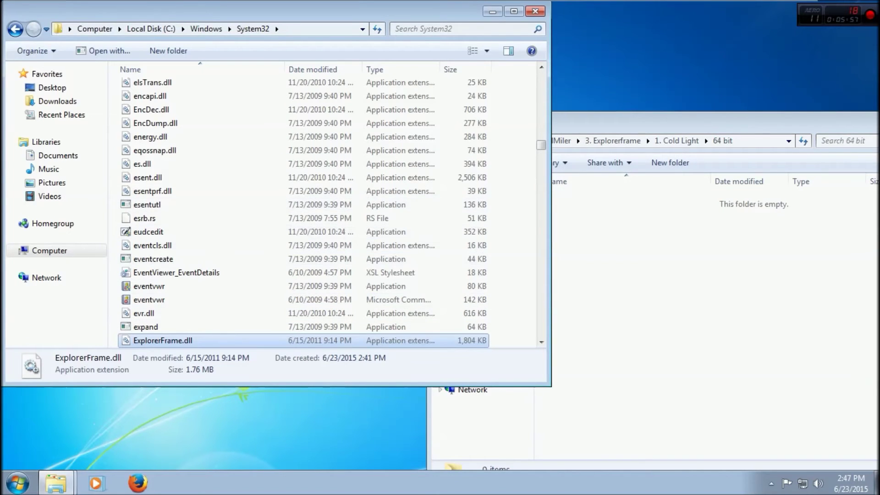
Go back to the Placebo by SolMiler folder and close its window.
left_click_drag(609, 124, 506, 89)
left_click(339, 105)
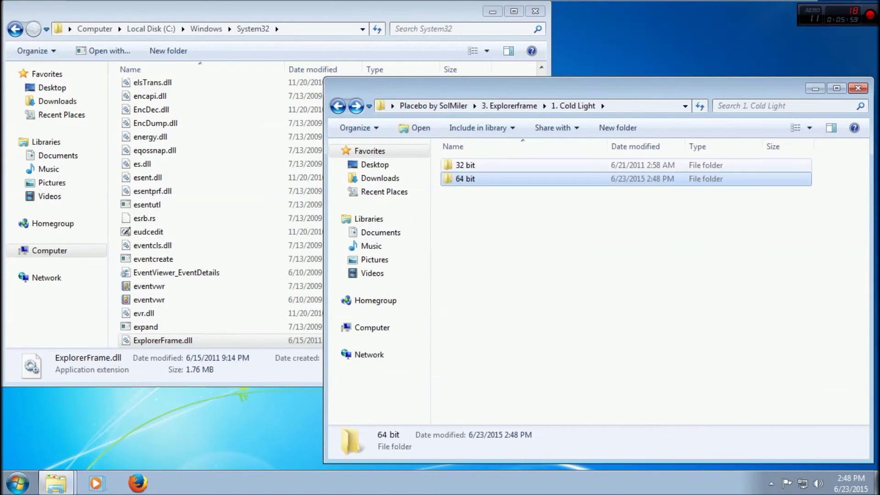
key("alt+Left")
key("alt+Left")
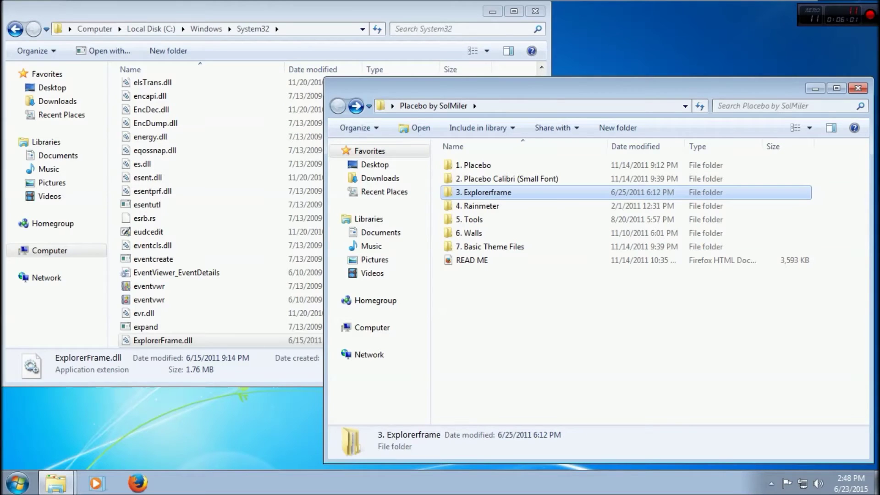
left_click_drag(610, 88, 507, 67)
left_click(756, 68)
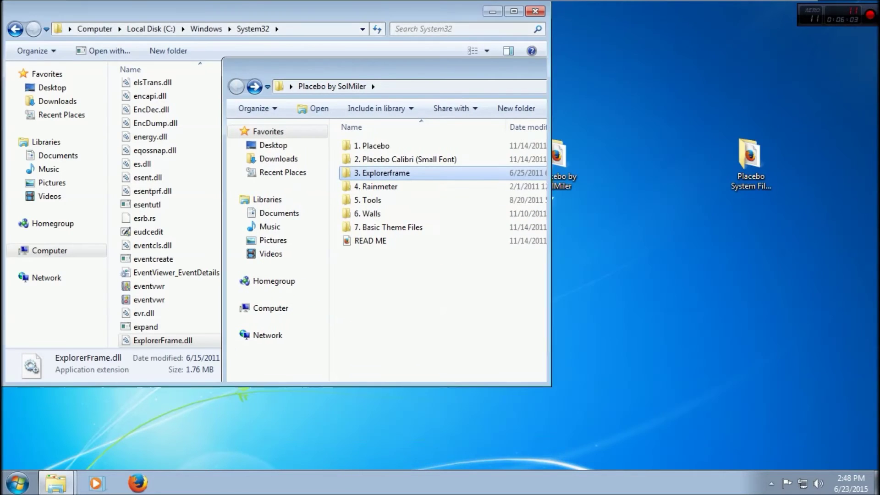
Open the 64 bit folder in Placebo System Files SP1 under shell32, Cold Light, Black Market 2, Kitsch Object, Angst, Pure Morning.
left_click_drag(559, 159, 617, 152)
double_click(750, 158)
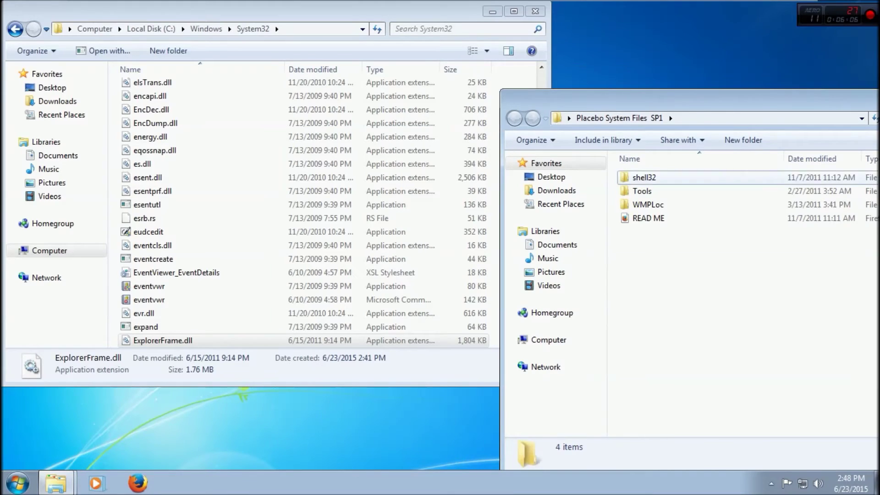
double_click(642, 177)
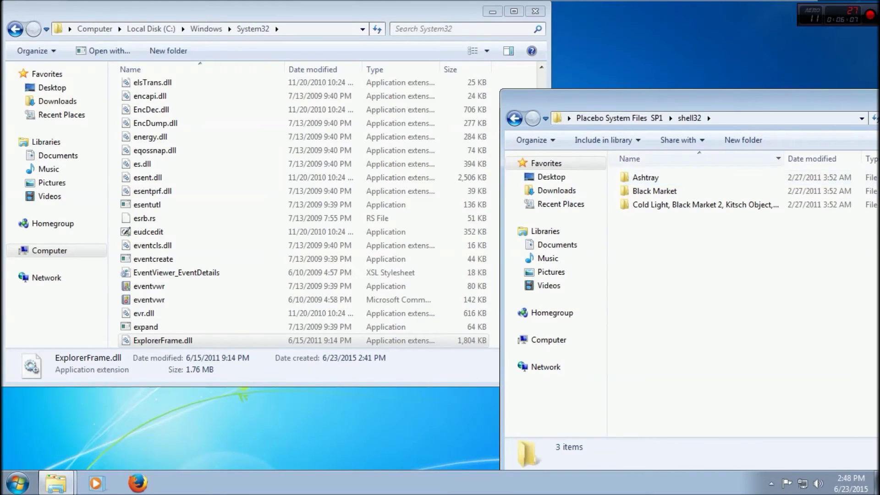
double_click(642, 205)
double_click(721, 191)
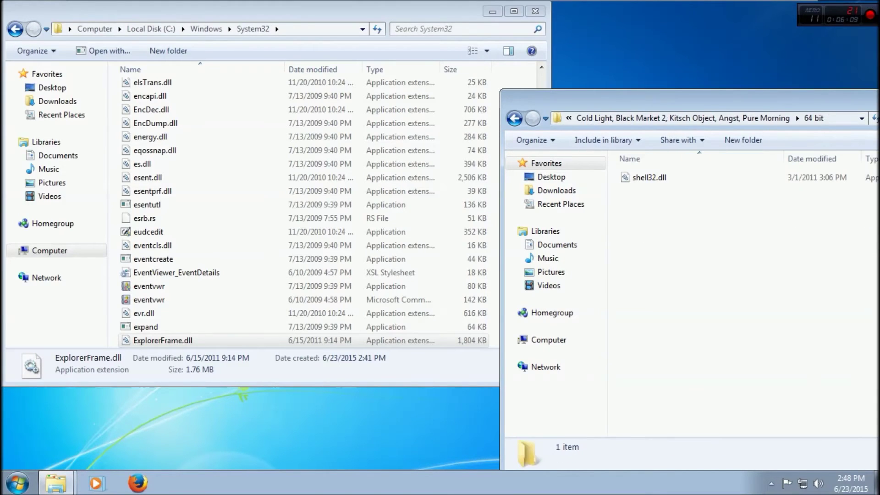
Search System32 for "shell32" and open the file location of shell32.dll.
left_click(451, 29)
type("shell32")
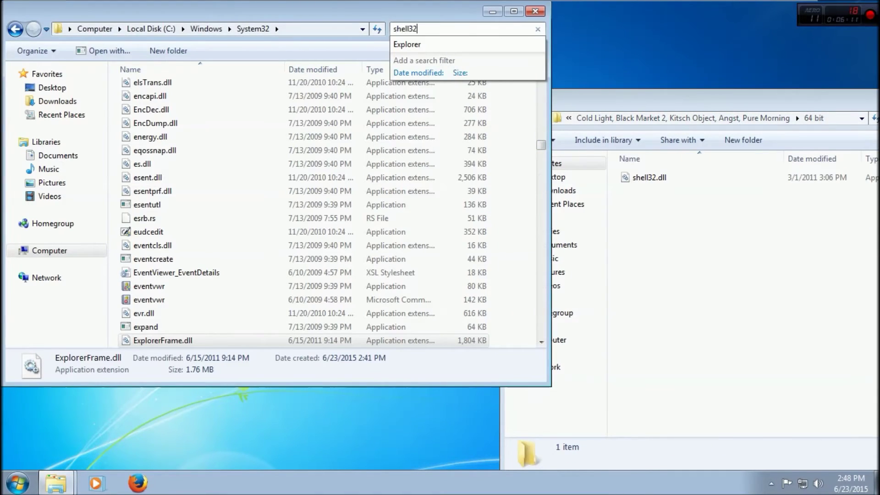
left_click(220, 81)
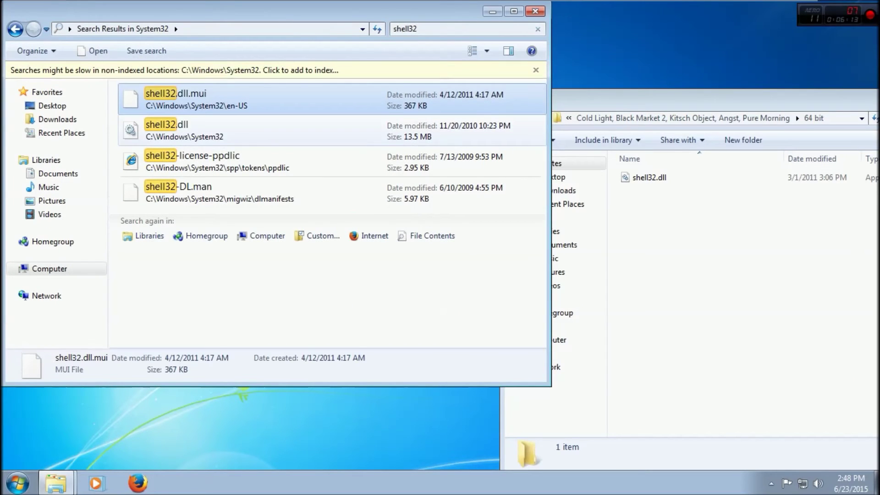
left_click(220, 131)
right_click(179, 134)
left_click(232, 349)
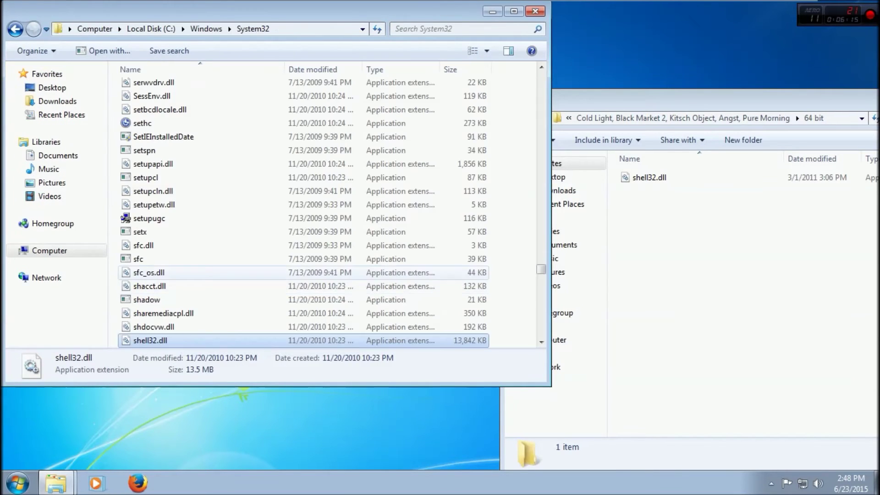
Take ownership of shell32.dll in System32 and allow the elevation request.
right_click(236, 344)
left_click(285, 130)
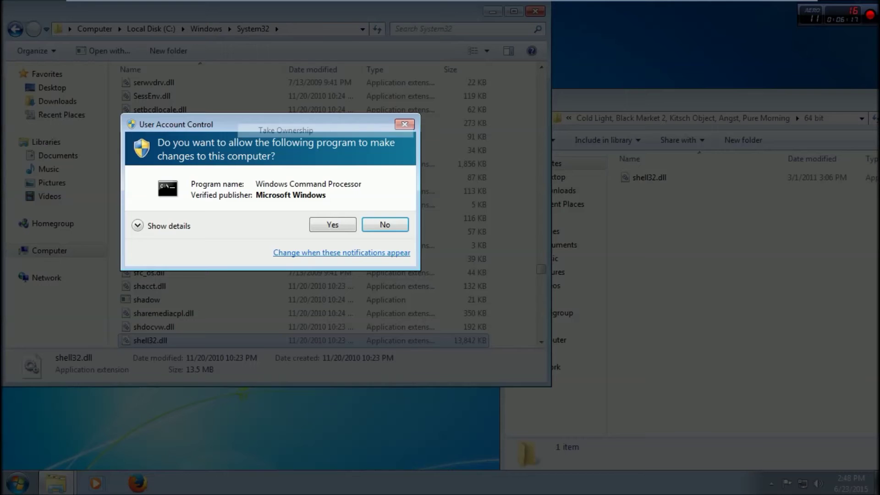
left_click(332, 225)
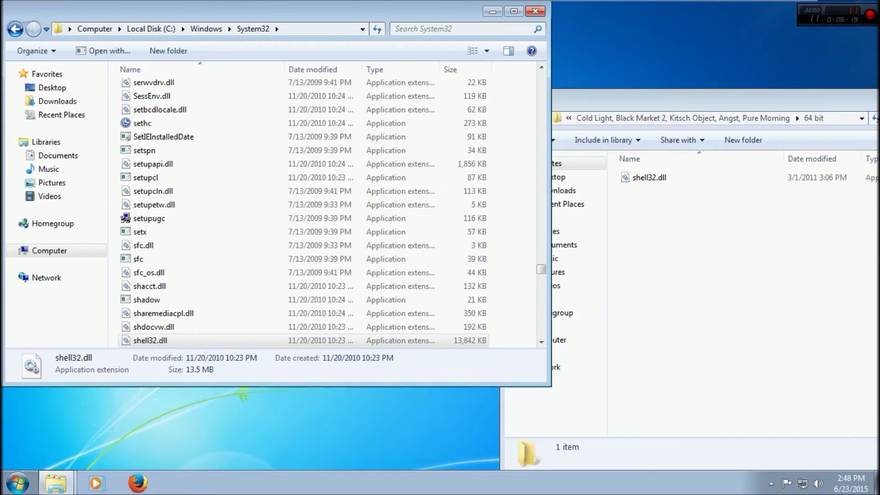
Move shell32.dll from the 64 bit folder into System32, replacing the existing file with administrator permission.
left_click(649, 178)
left_click_drag(649, 177, 137, 304)
left_click(363, 141)
key("Return")
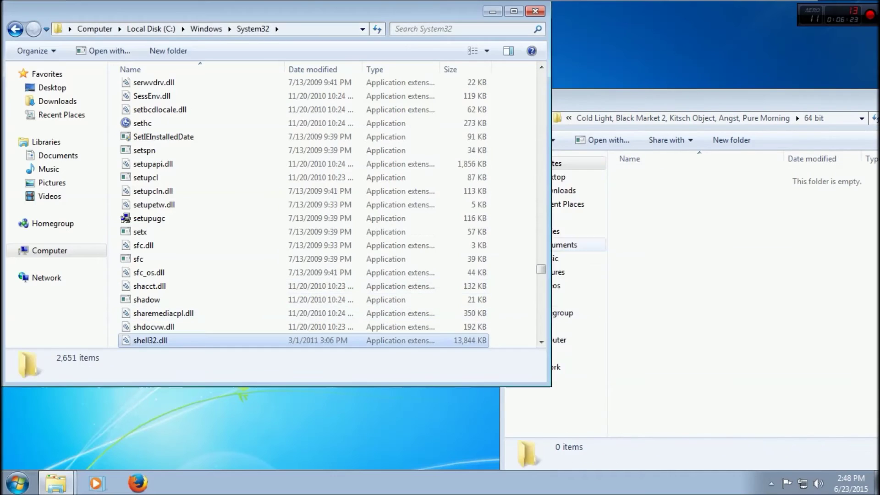
Return to Placebo System Files SP1 and open the system32 folder under WMPLoc, 64 bit.
left_click_drag(605, 101, 539, 68)
left_click(448, 85)
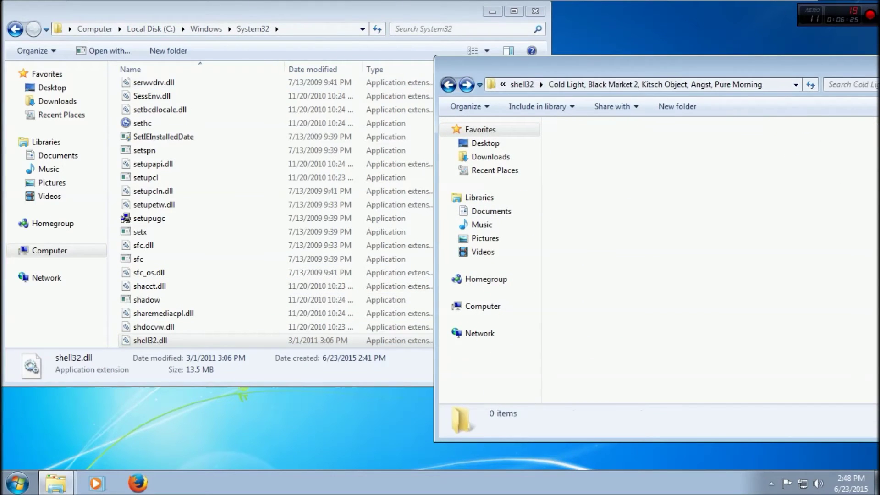
left_click(449, 85)
left_click(449, 85)
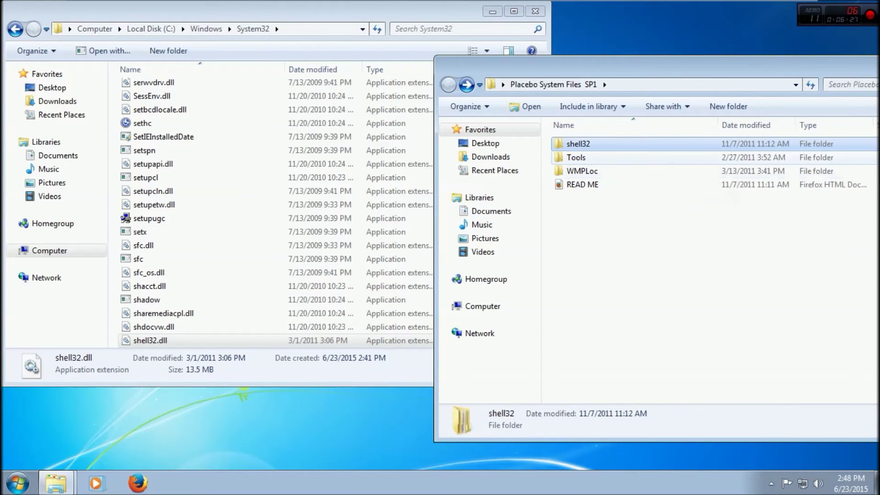
double_click(582, 171)
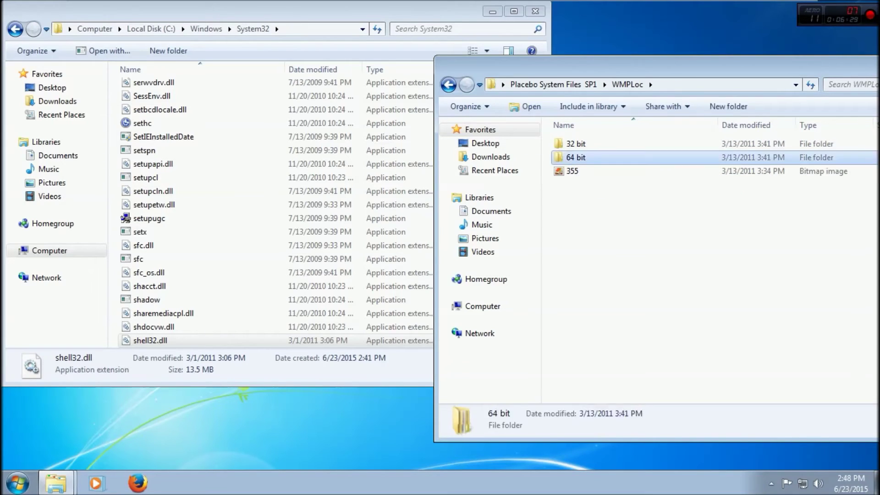
double_click(576, 157)
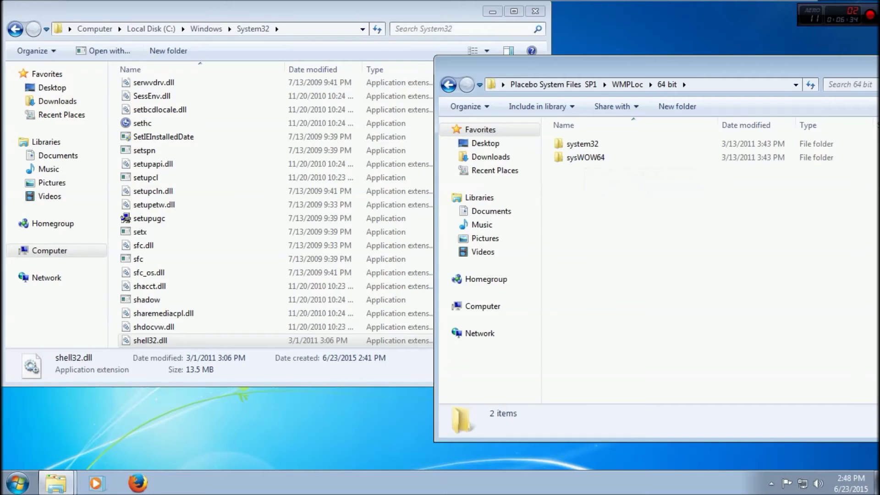
left_click(459, 29)
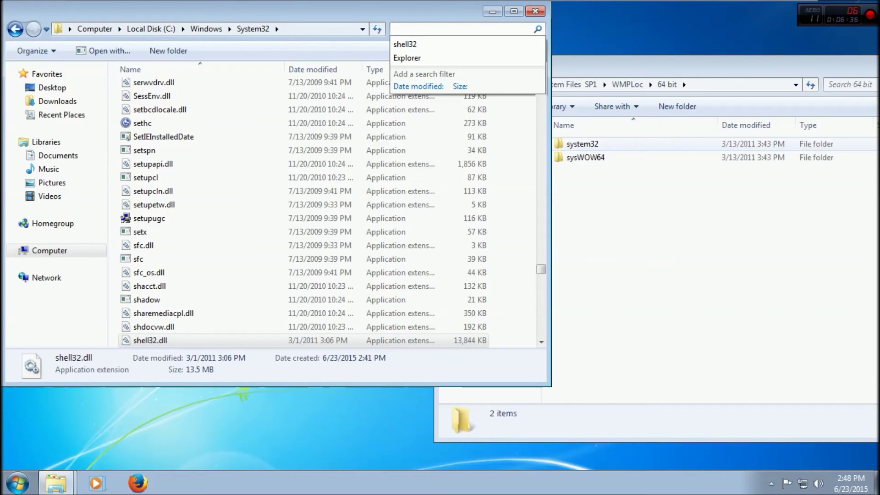
double_click(582, 144)
Search System32 for "wmploc" and open the file location of wmploc.DLL.
left_click(458, 29)
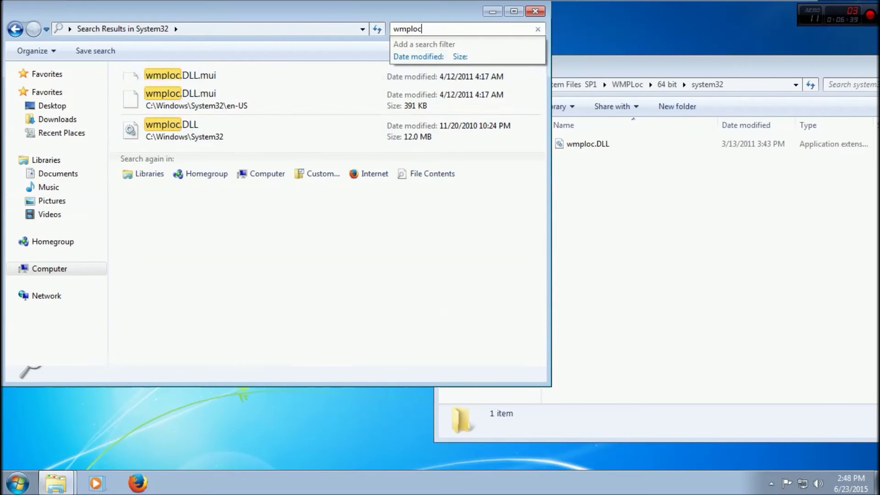
right_click(201, 135)
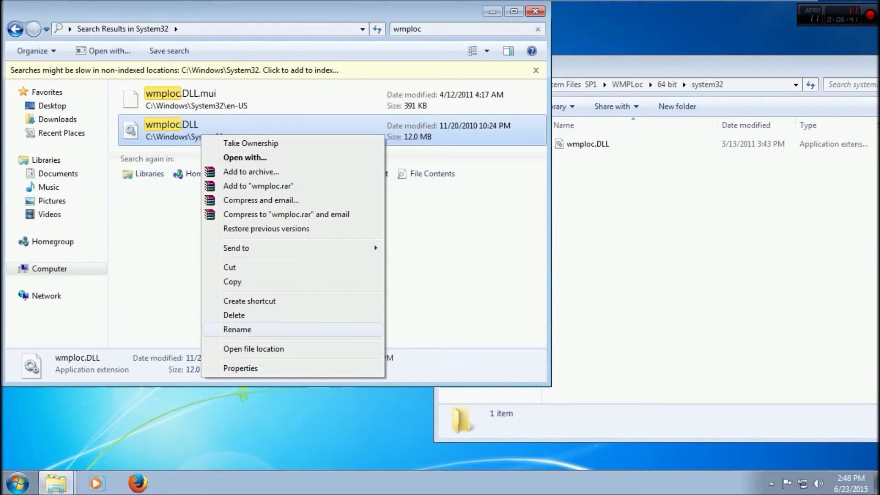
left_click(253, 348)
Take ownership of wmploc.DLL in System32 and allow the elevation request.
left_click(588, 144)
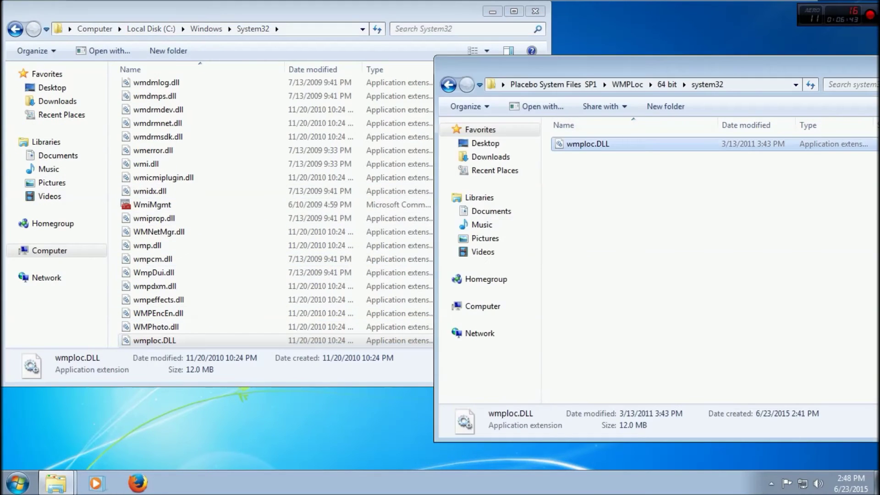
left_click(218, 341)
right_click(218, 342)
left_click(267, 129)
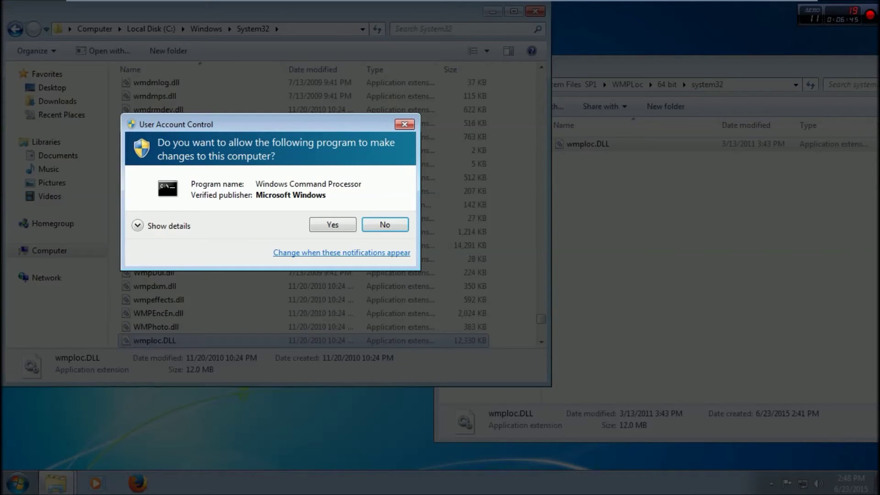
left_click(334, 224)
Move wmploc.DLL from the WMPLoc system32 folder into System32, replacing the existing file with administrator permission.
left_click_drag(588, 143, 120, 253)
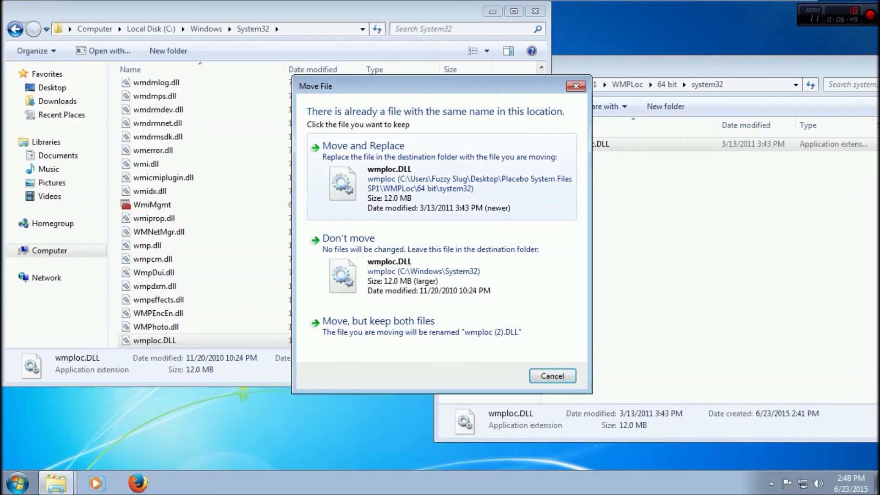
left_click(363, 146)
left_click(427, 293)
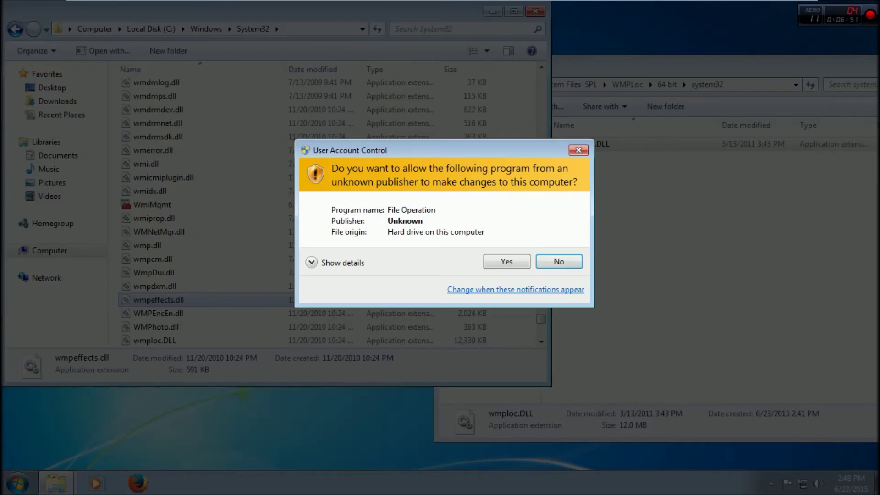
left_click(504, 261)
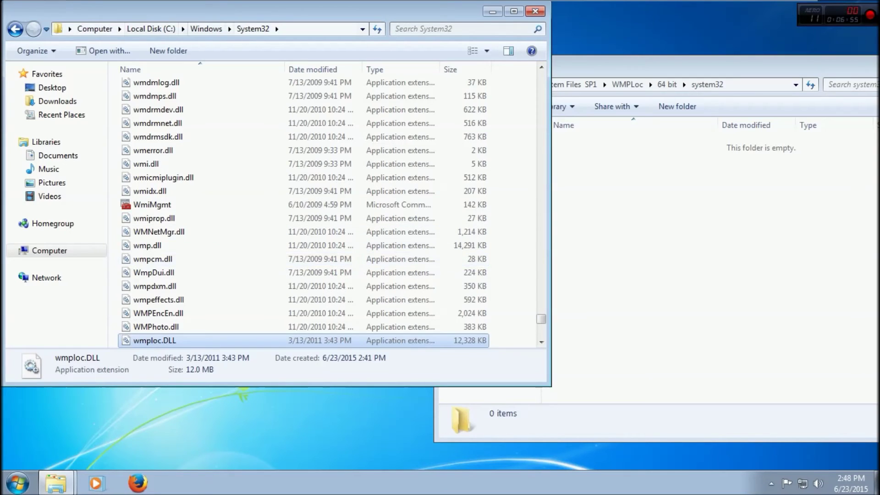
Switch the System32 window to the C:\Windows\SysWOW64 folder.
left_click(206, 28)
scroll(184, 297, "down", 2)
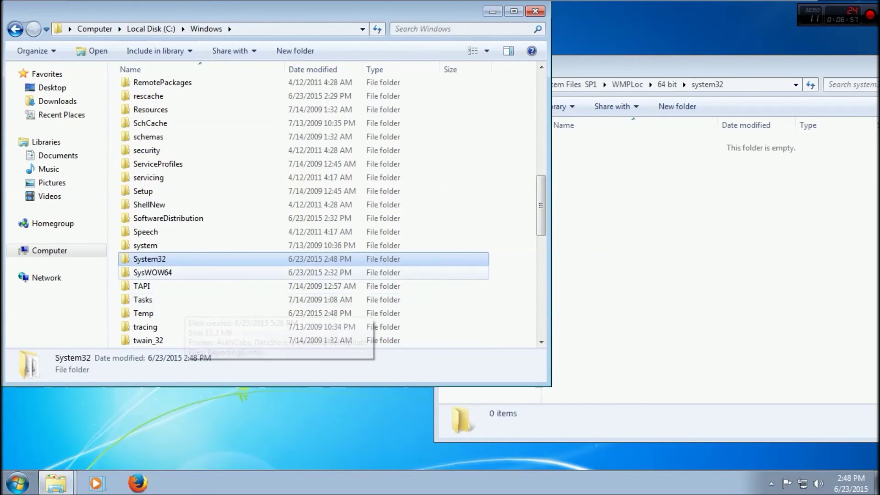
double_click(183, 271)
scroll(211, 169, "down", 1)
Switch the WMPLoc source window to the 64 bit\sysWOW64 folder and select its wmploc.DLL.
left_click(678, 69)
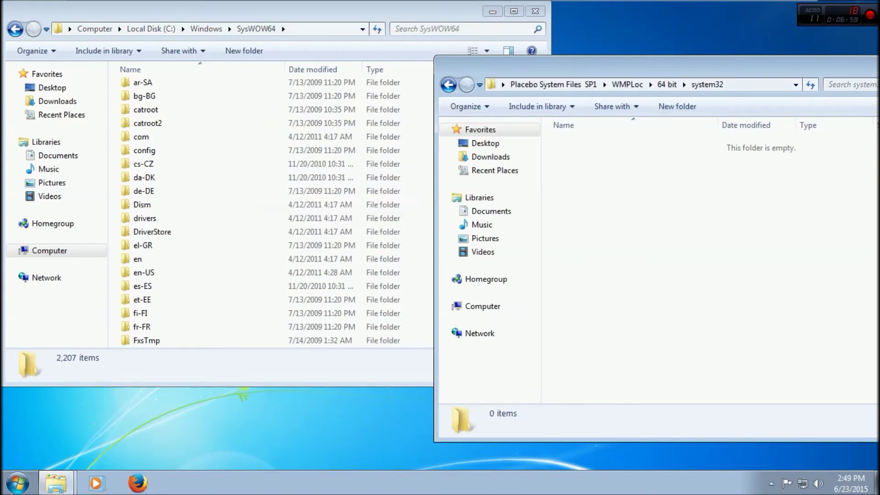
left_click(427, 83)
left_click(665, 69)
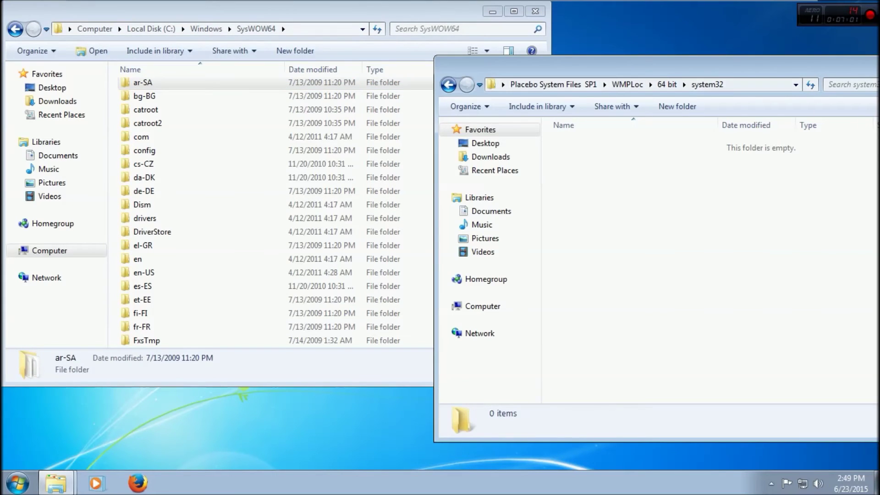
left_click(667, 85)
double_click(568, 157)
left_click(582, 144)
Search C:\Windows\SysWOW64 for "wmploc" and open the file location of wmploc.DLL.
left_click(458, 29)
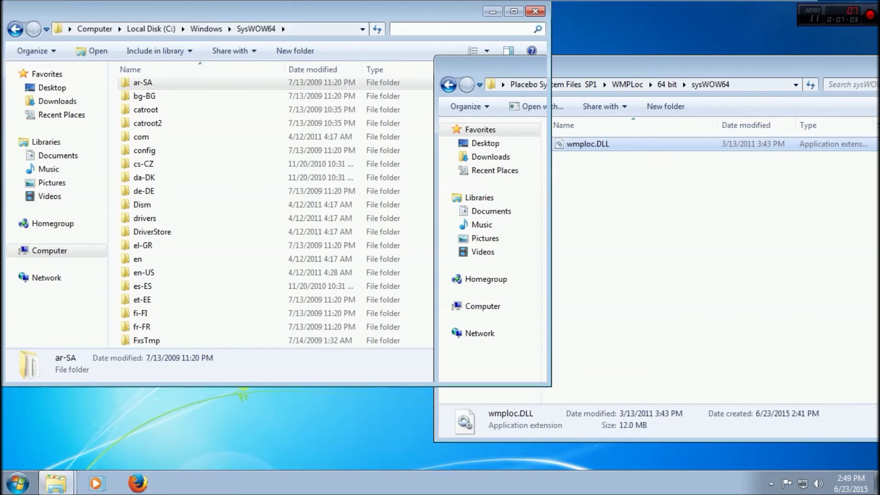
key("ctrl+e")
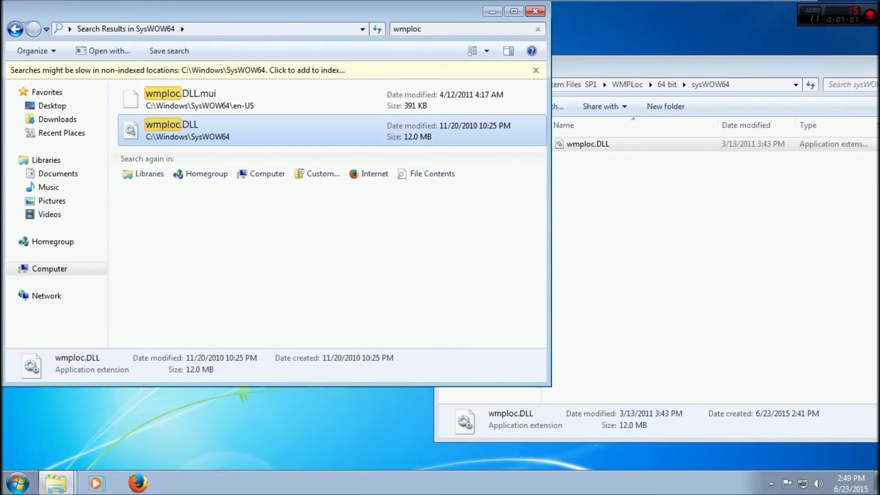
right_click(273, 130)
left_click(320, 345)
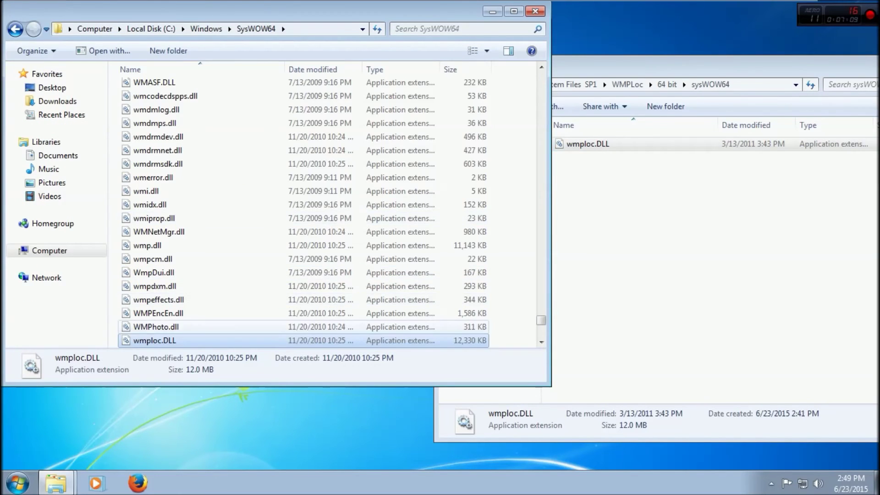
Take ownership of wmploc.DLL in SysWOW64 and allow the elevation request.
right_click(266, 339)
left_click(294, 128)
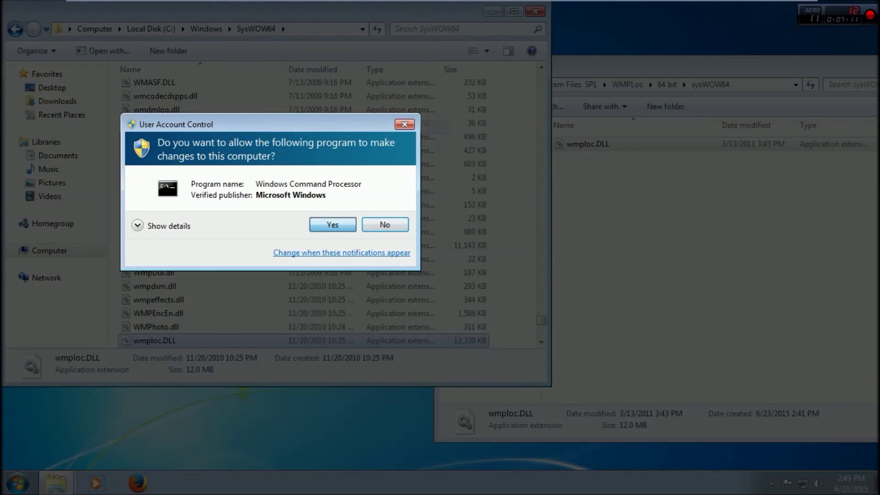
left_click(332, 225)
Move wmploc.DLL from the WMPLoc sysWOW64 folder into C:\Windows\SysWOW64, replacing the existing file with administrator permission.
left_click(605, 197)
left_click_drag(588, 145, 117, 296)
left_click(339, 158)
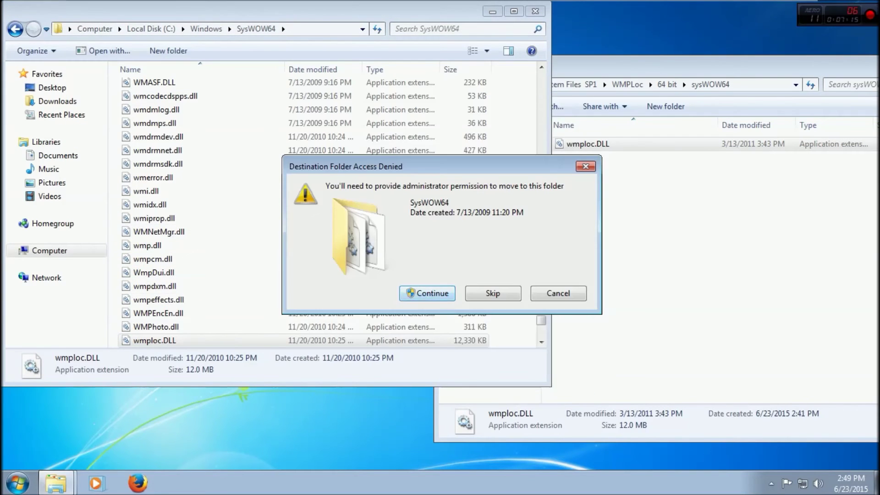
left_click(427, 293)
left_click(507, 261)
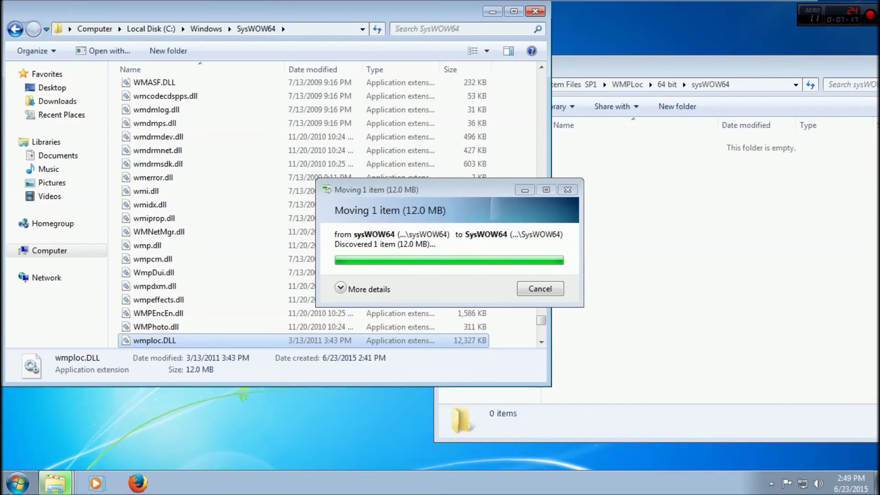
Close the SysWOW64 window, return the source window to Placebo System Files SP1 and close it too.
left_click(535, 11)
left_click(448, 84)
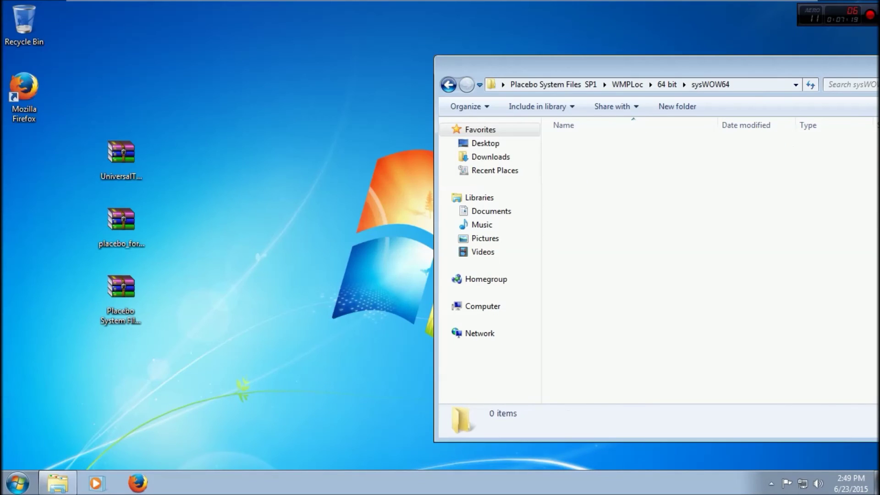
left_click(449, 85)
left_click(449, 84)
left_click_drag(505, 67, 296, 46)
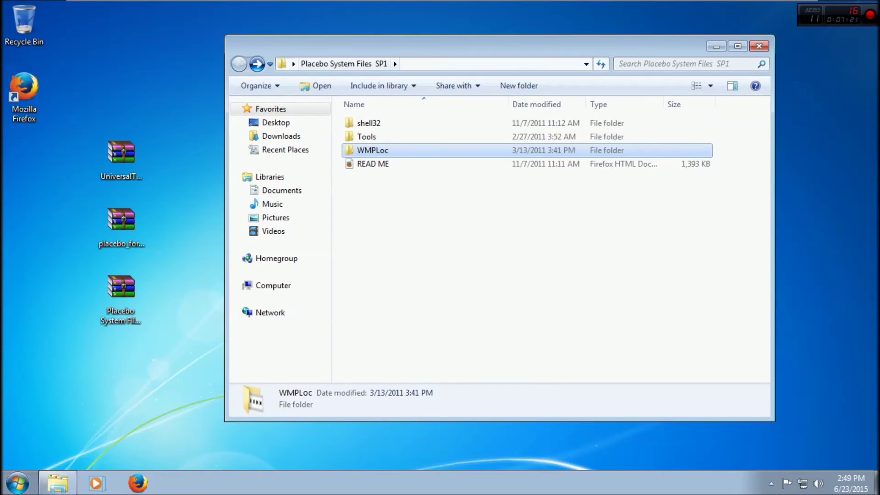
key("alt+F4")
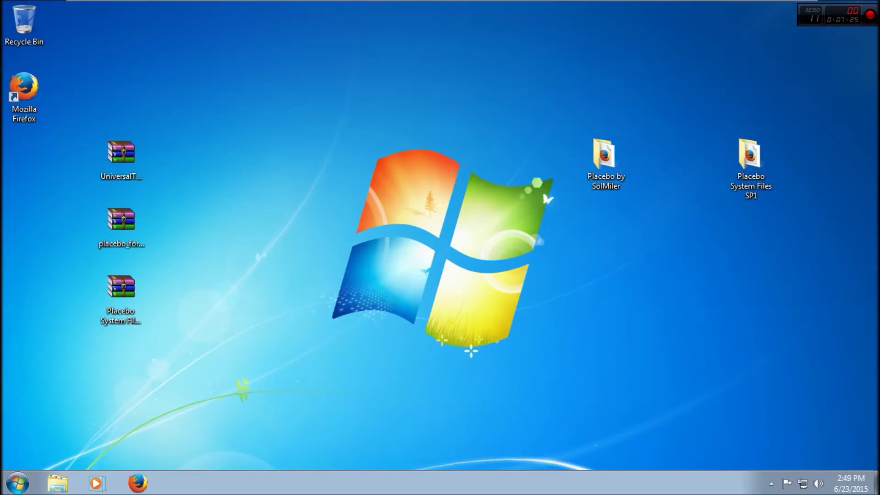
Switch the Windows 7 x64 virtual machine's view to Exclusive Mode.
mouse_move(435, 1)
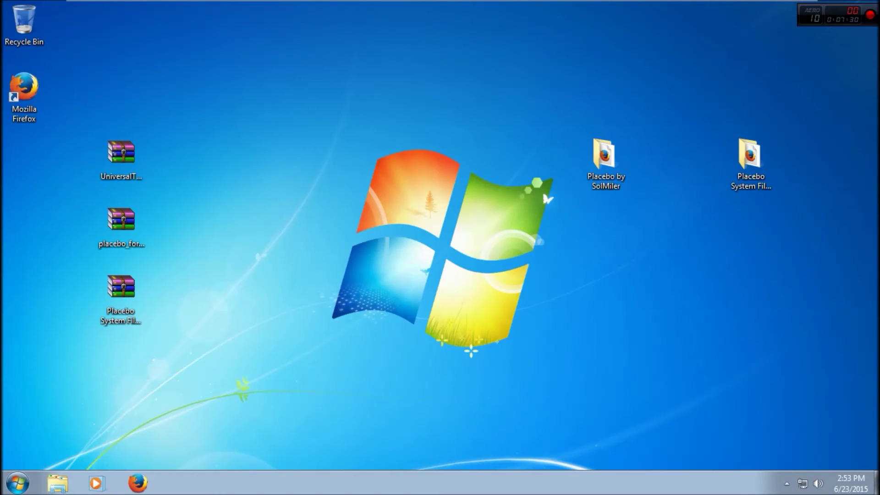
mouse_move(369, 1)
left_click(161, 8)
left_click(194, 39)
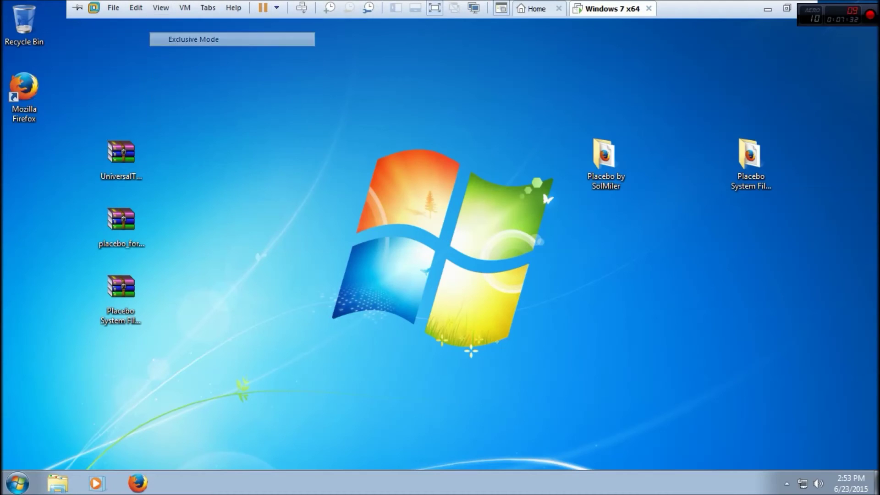
Apply the Placebo Cold Light 2 theme in the desktop personalization settings and close the window.
right_click(410, 165)
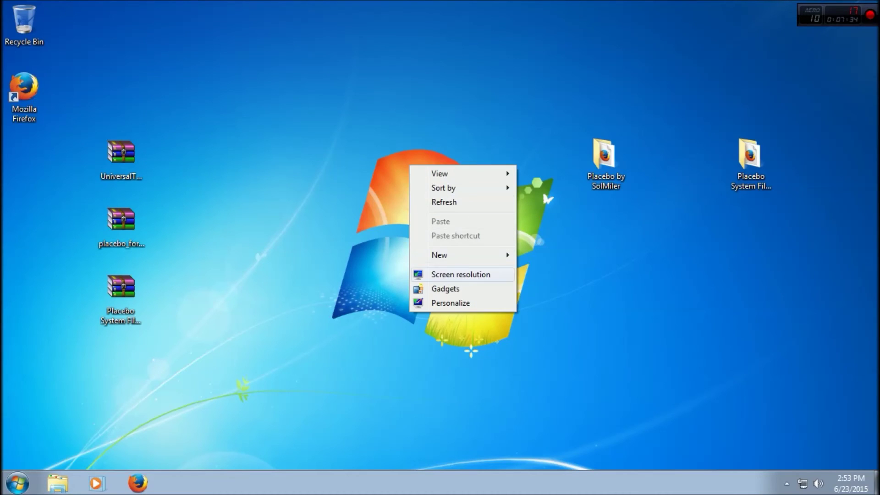
left_click(450, 303)
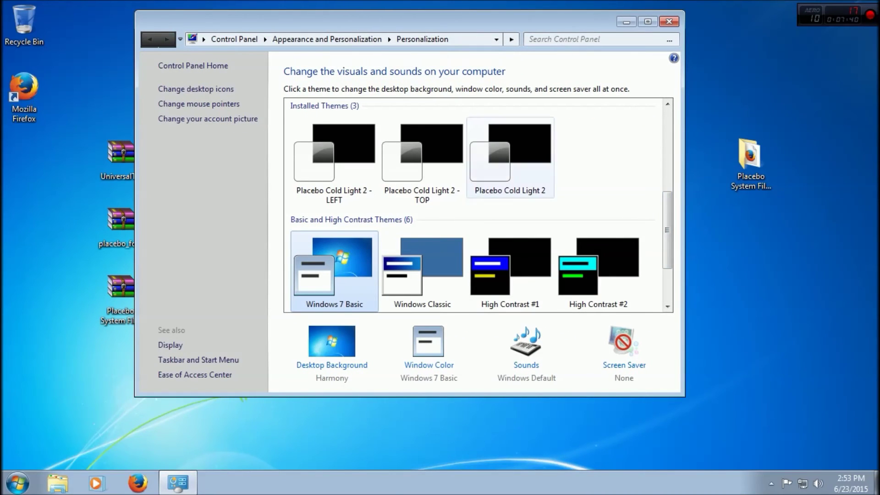
left_click(510, 158)
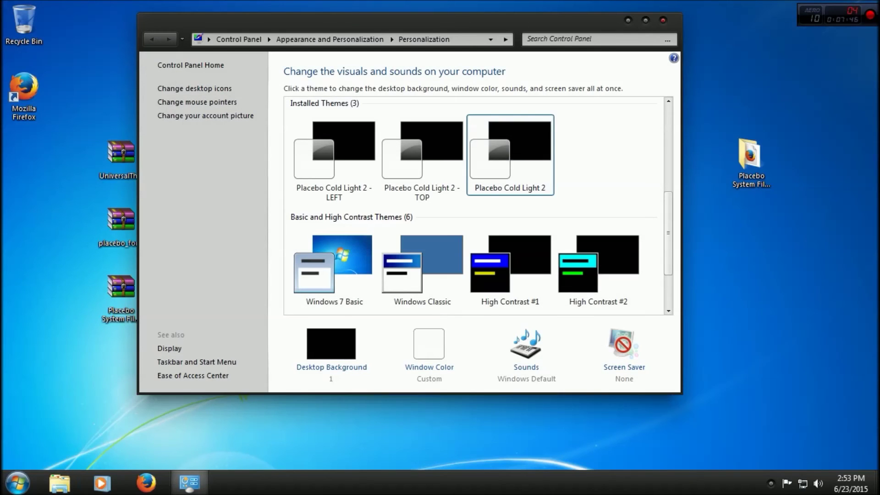
left_click_drag(533, 26, 574, 39)
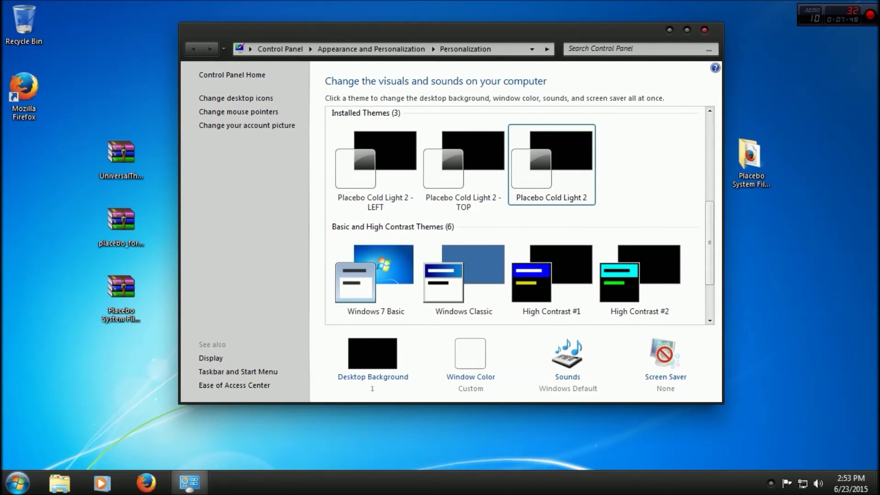
left_click(705, 30)
Examine the applied theme in a Firefox window and on the desktop's folder icons and context menu.
left_click(147, 483)
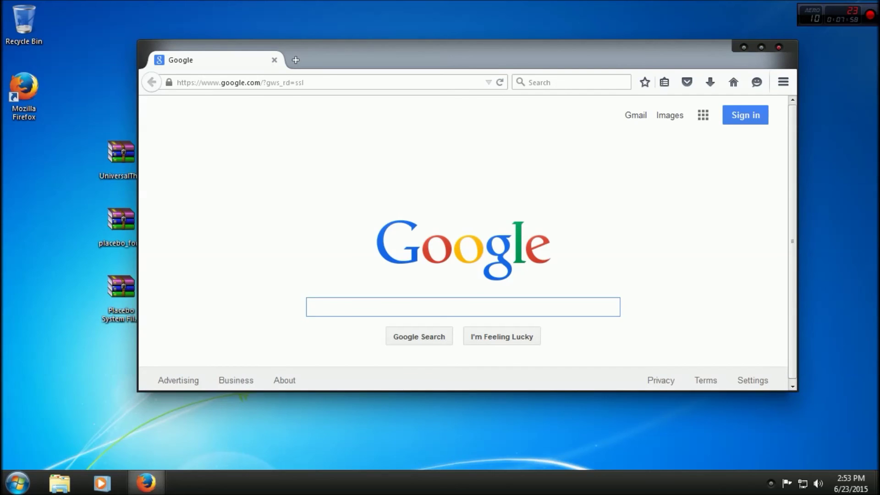
left_click(778, 47)
left_click_drag(751, 154, 556, 222)
right_click(689, 239)
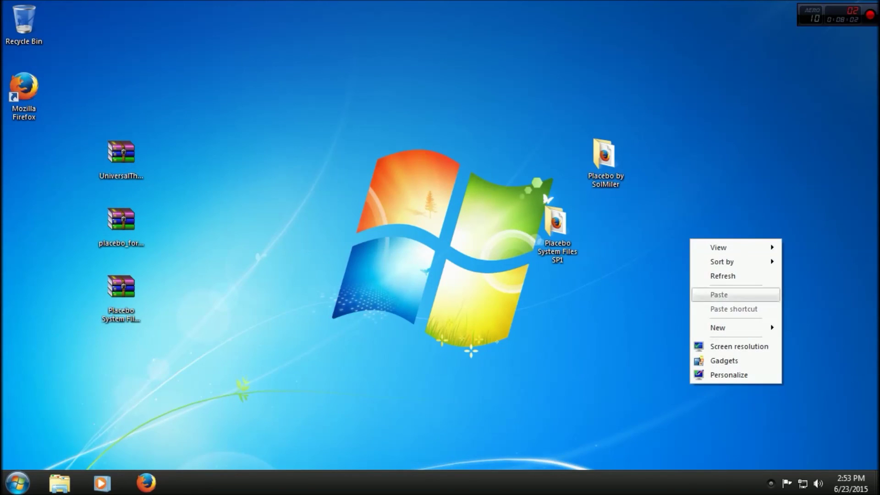
left_click(664, 294)
Set Placebo_Wall_02 from the Placebo package's 6. Walls folder as the desktop background and close the folder window.
double_click(605, 158)
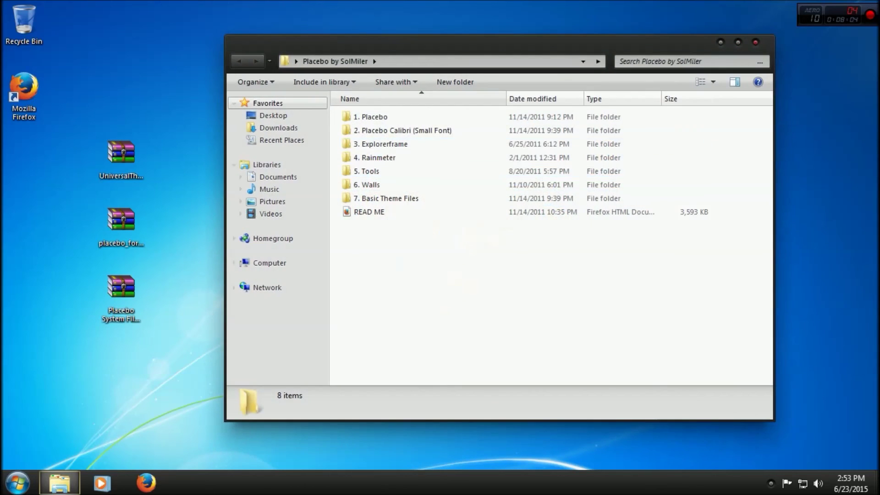
double_click(366, 183)
left_click(426, 128)
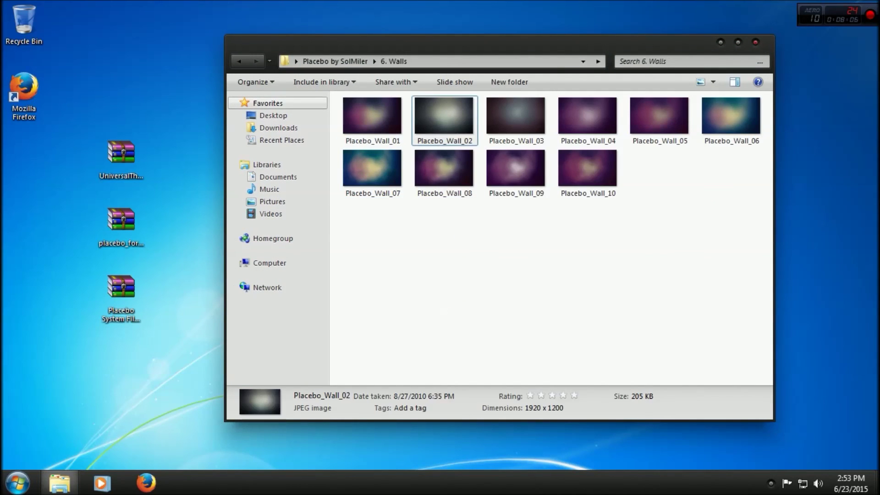
right_click(426, 128)
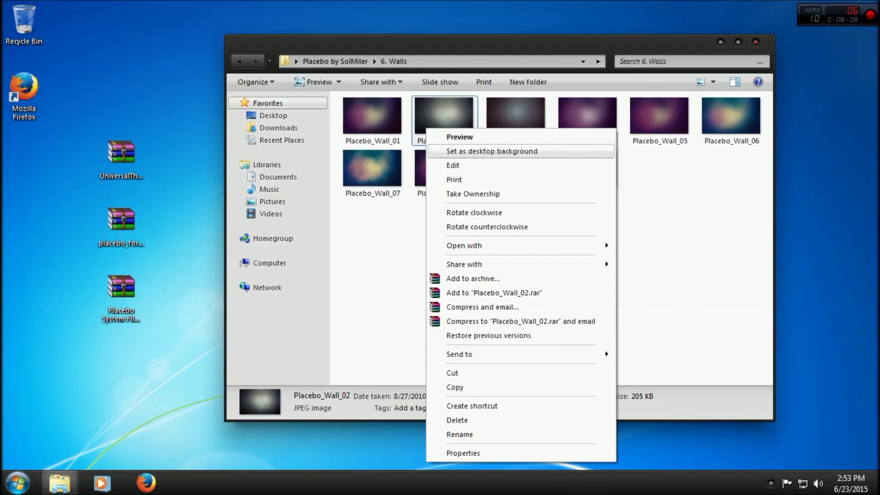
left_click(492, 151)
left_click_drag(504, 42, 465, 31)
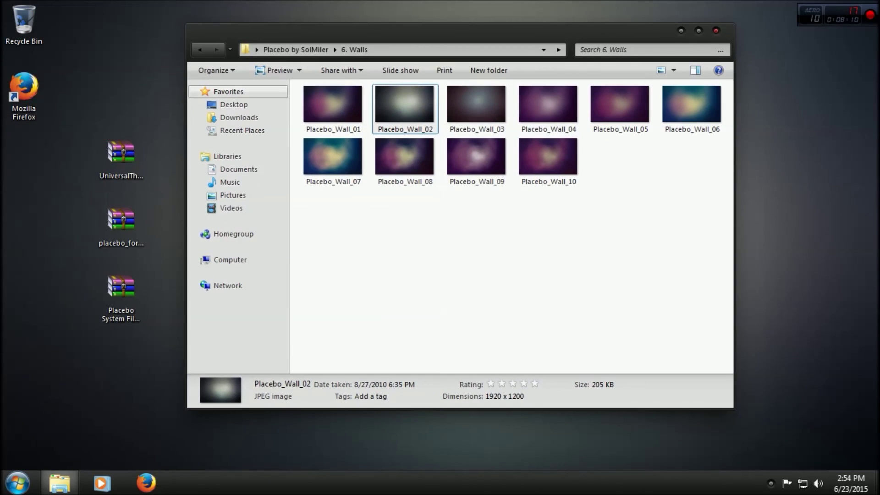
left_click(681, 31)
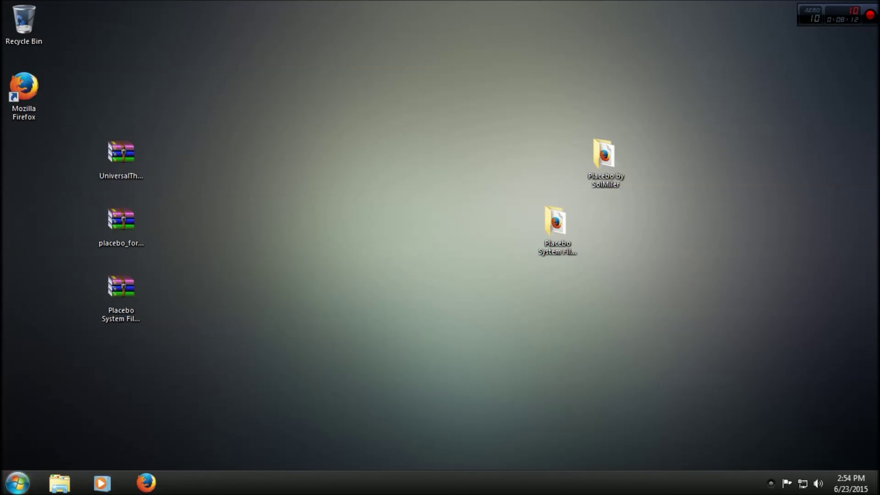
Examine the themed Start menu and the Computer window, and close the window.
key("super")
key("super")
key("super")
left_click(183, 296)
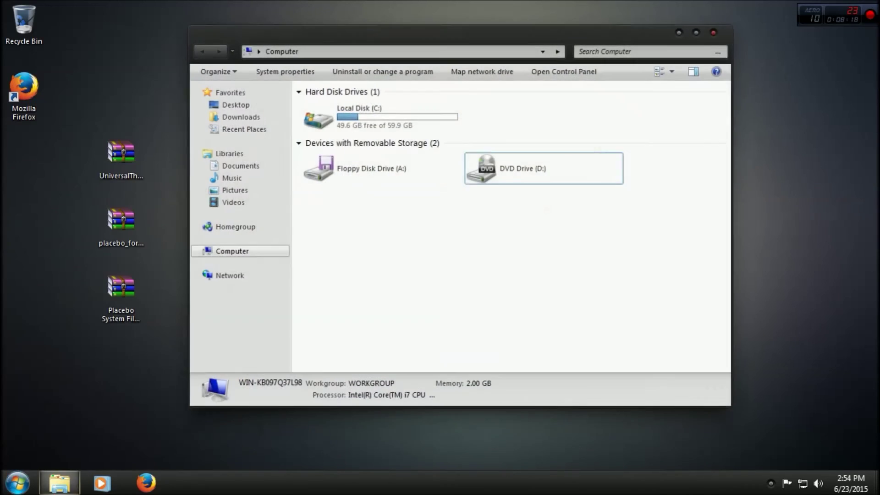
key("alt+F4")
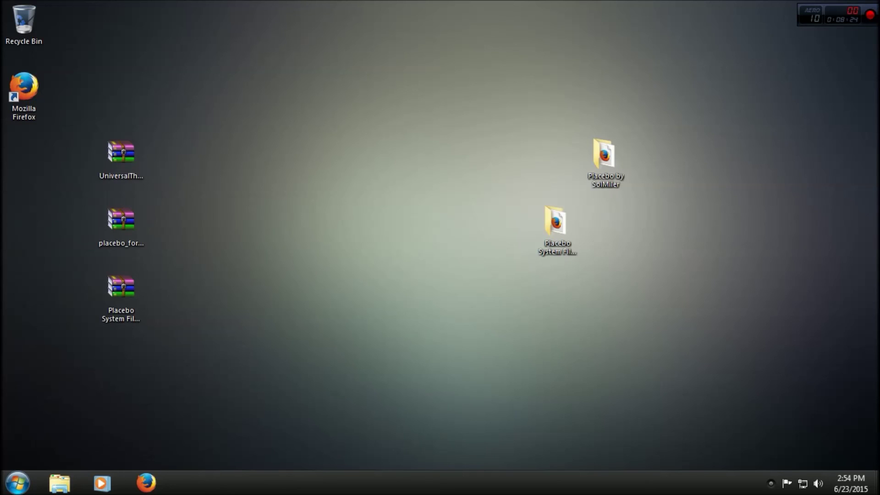
Delete the three archives and two Placebo folders from the desktop and empty the Recycle Bin.
left_click_drag(646, 99, 102, 335)
left_click_drag(113, 156, 30, 29)
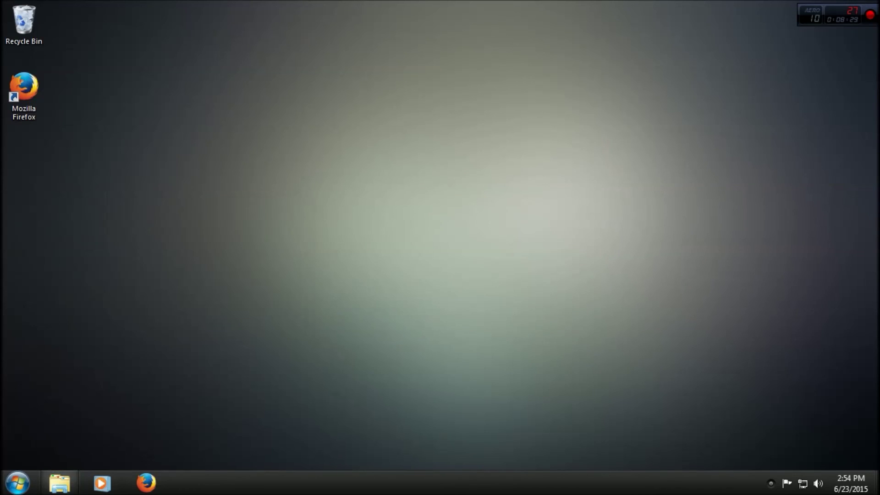
right_click(36, 28)
left_click(78, 50)
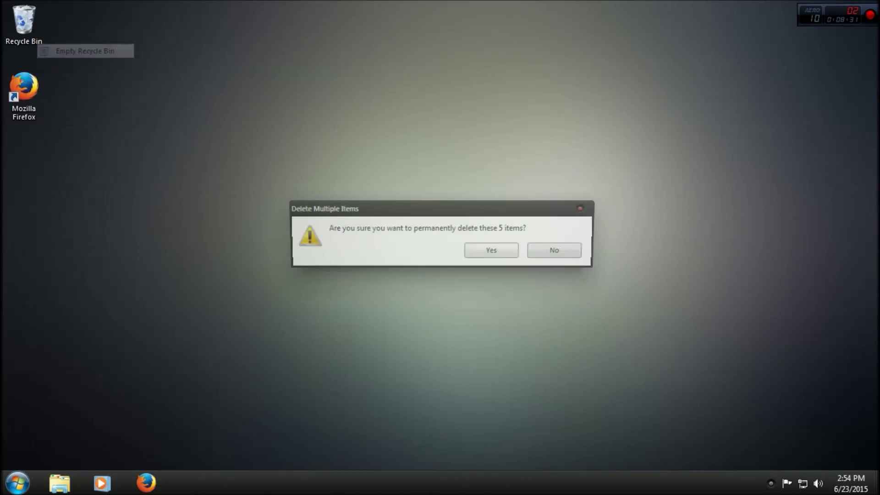
left_click(490, 250)
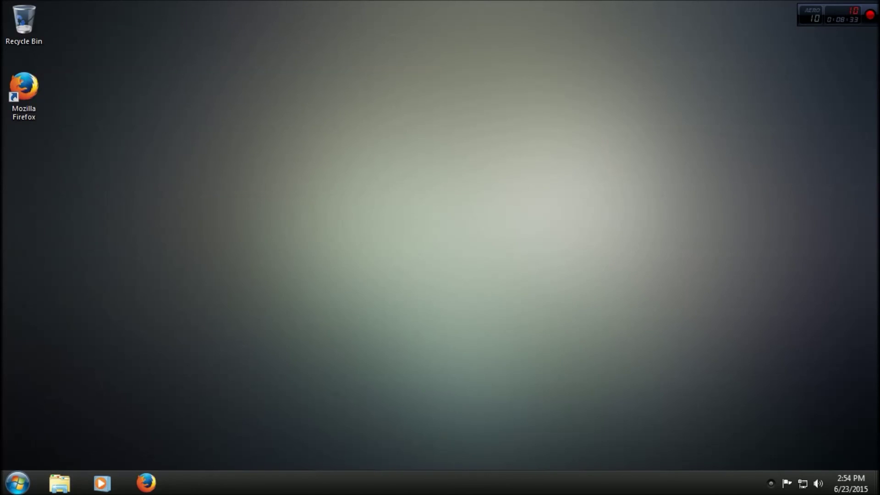